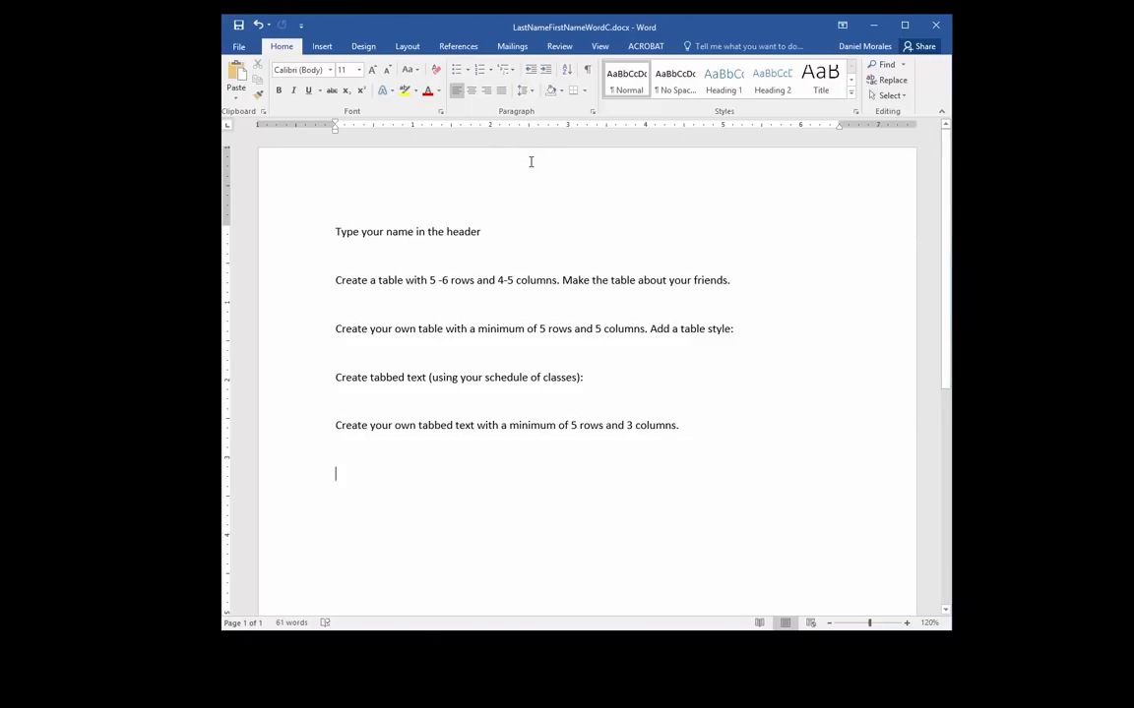
Insert a Blank header, type the student's full name into it, and close header editing
left_click(322, 47)
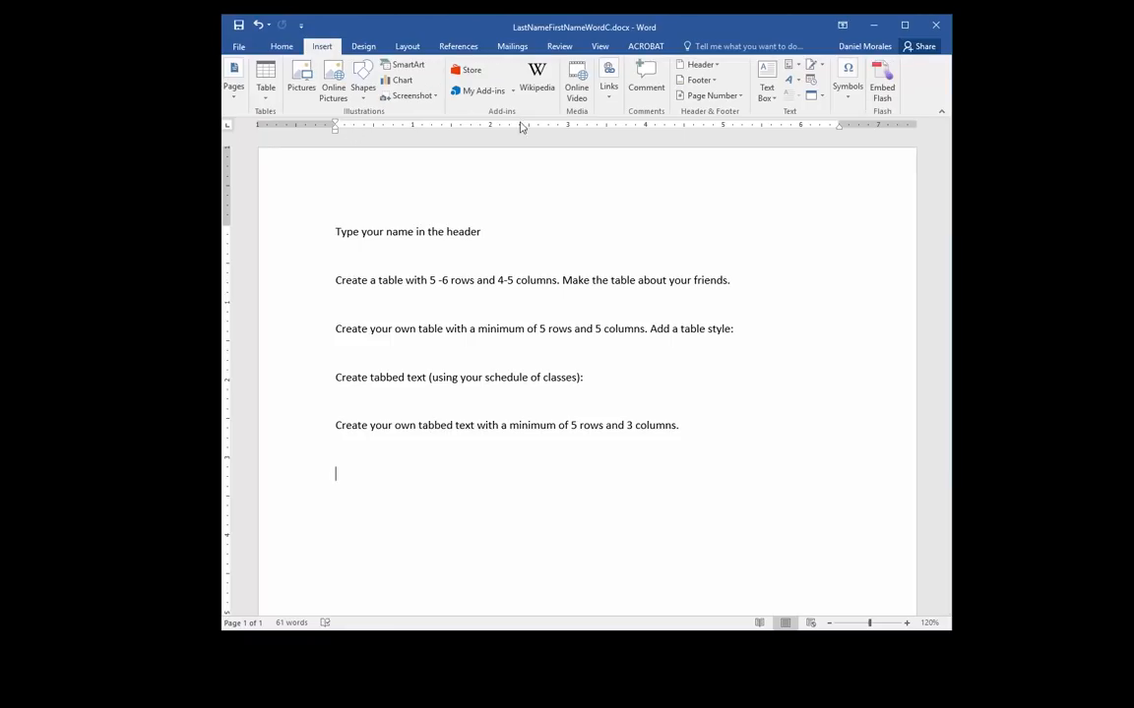
left_click(716, 67)
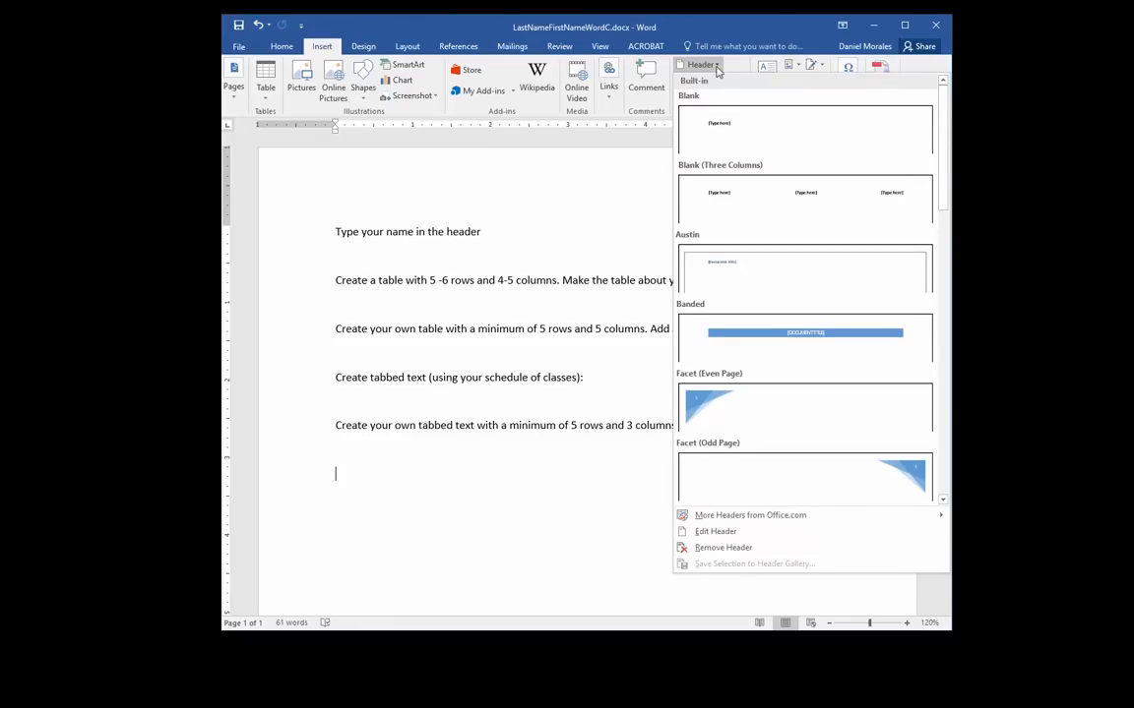
left_click(745, 137)
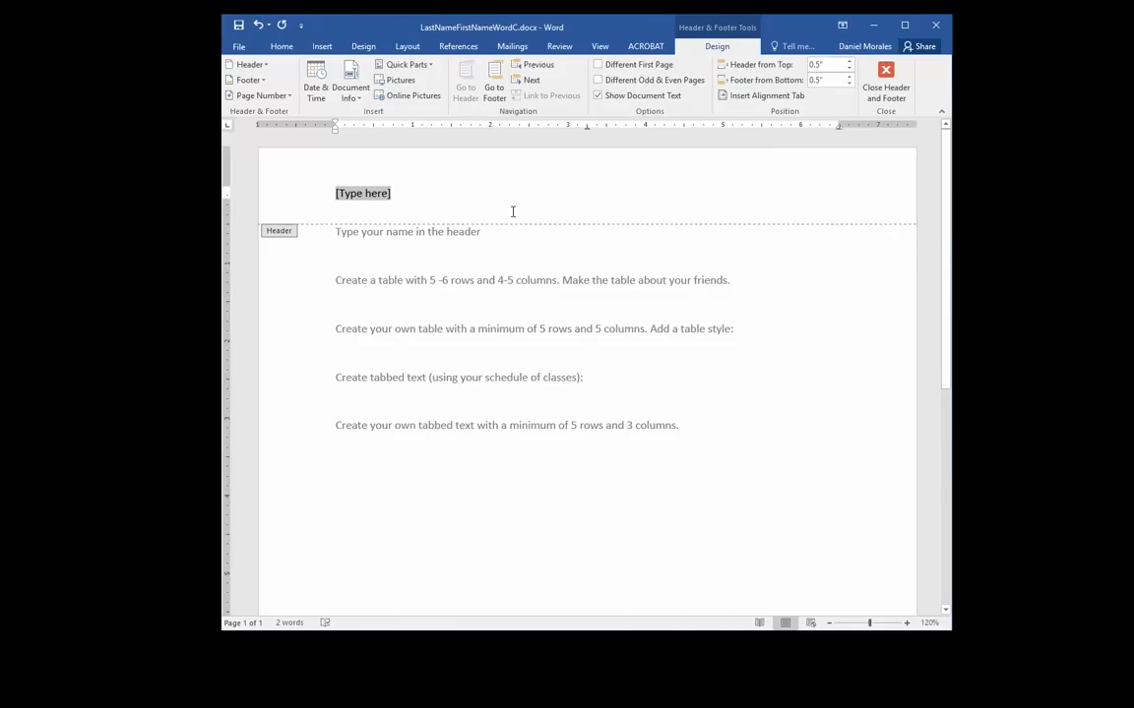
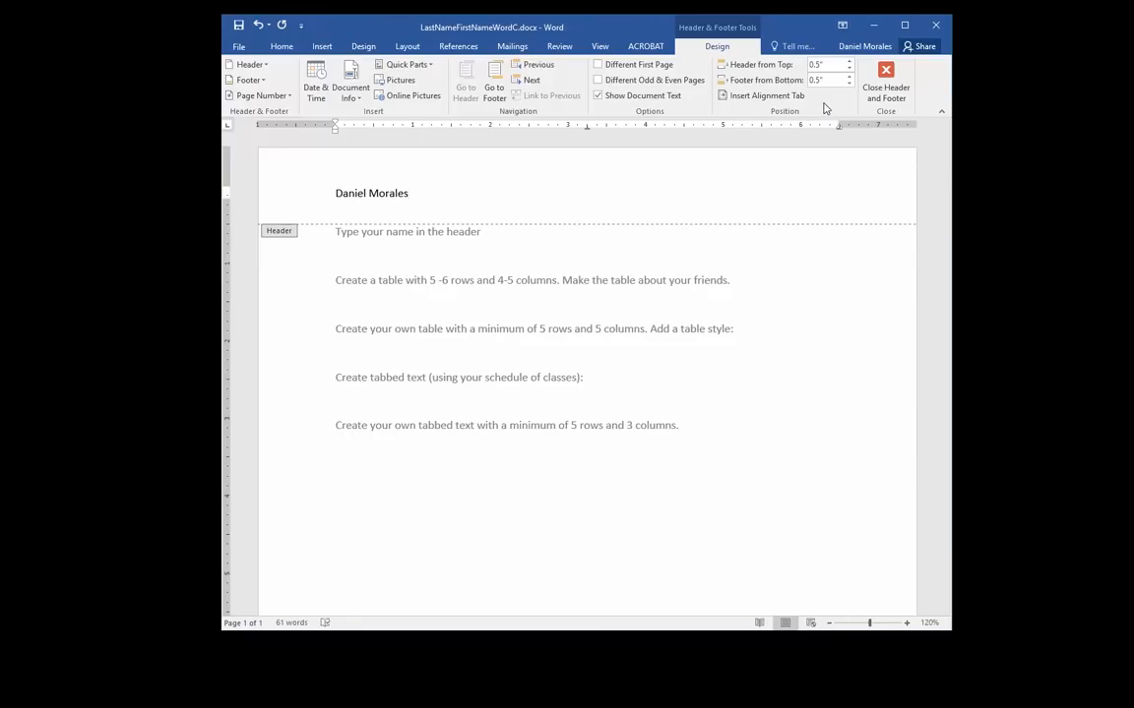
left_click(888, 88)
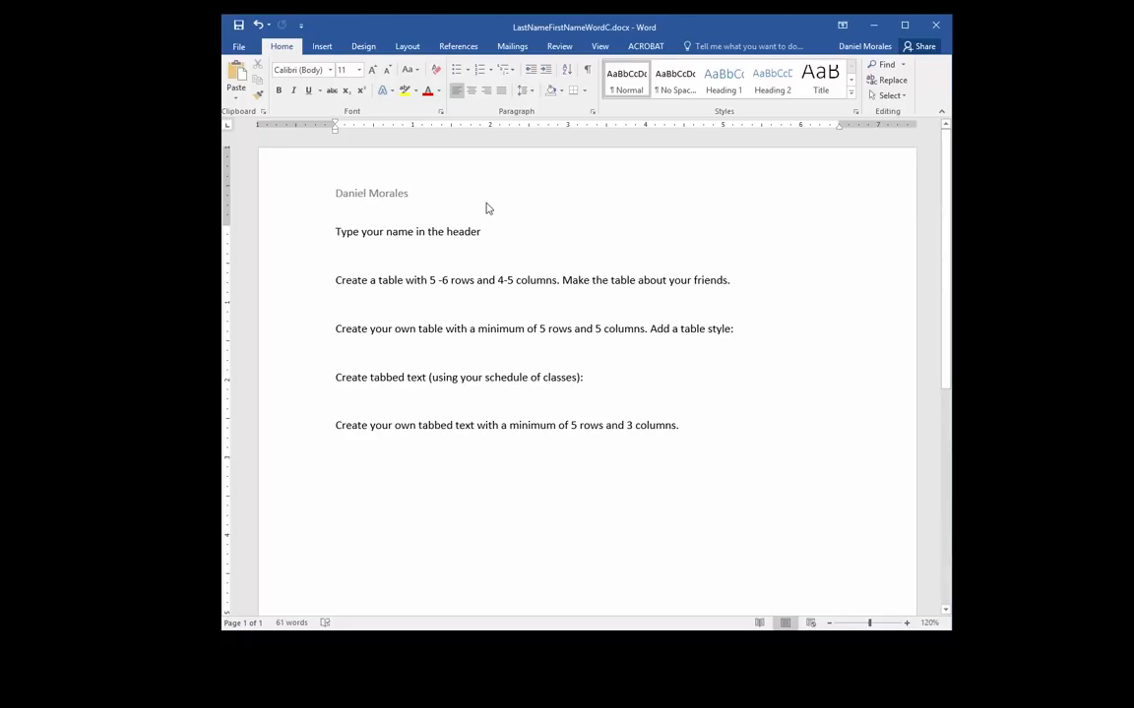
left_click(418, 191)
double_click(417, 192)
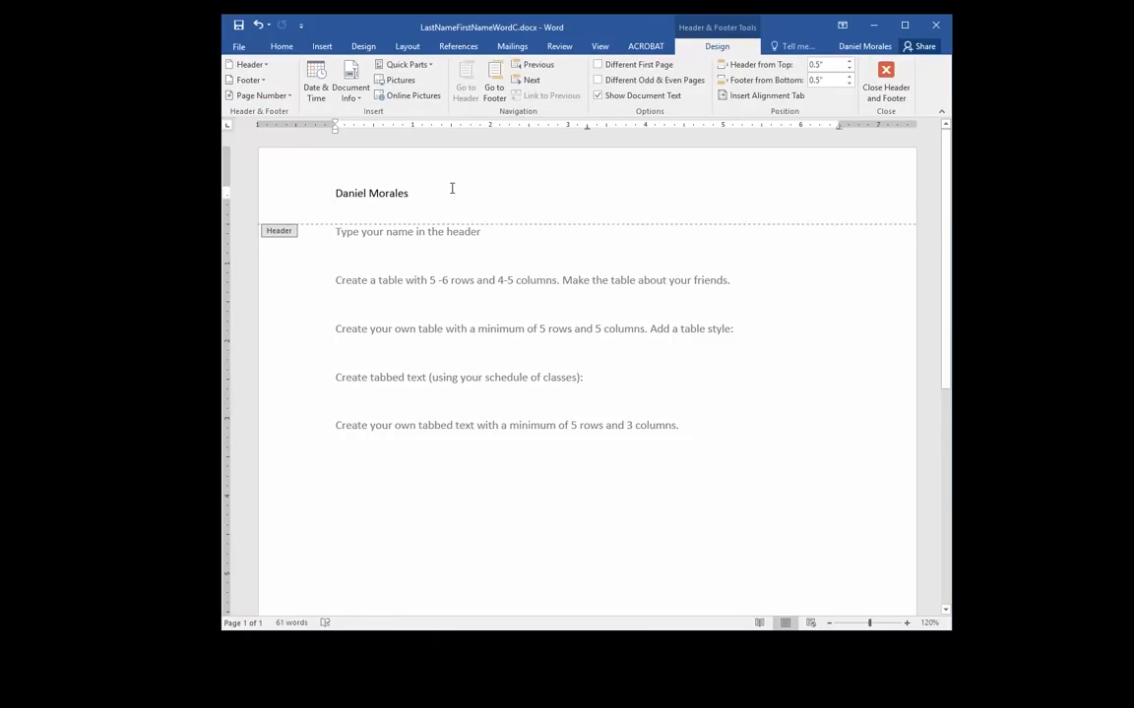
double_click(398, 304)
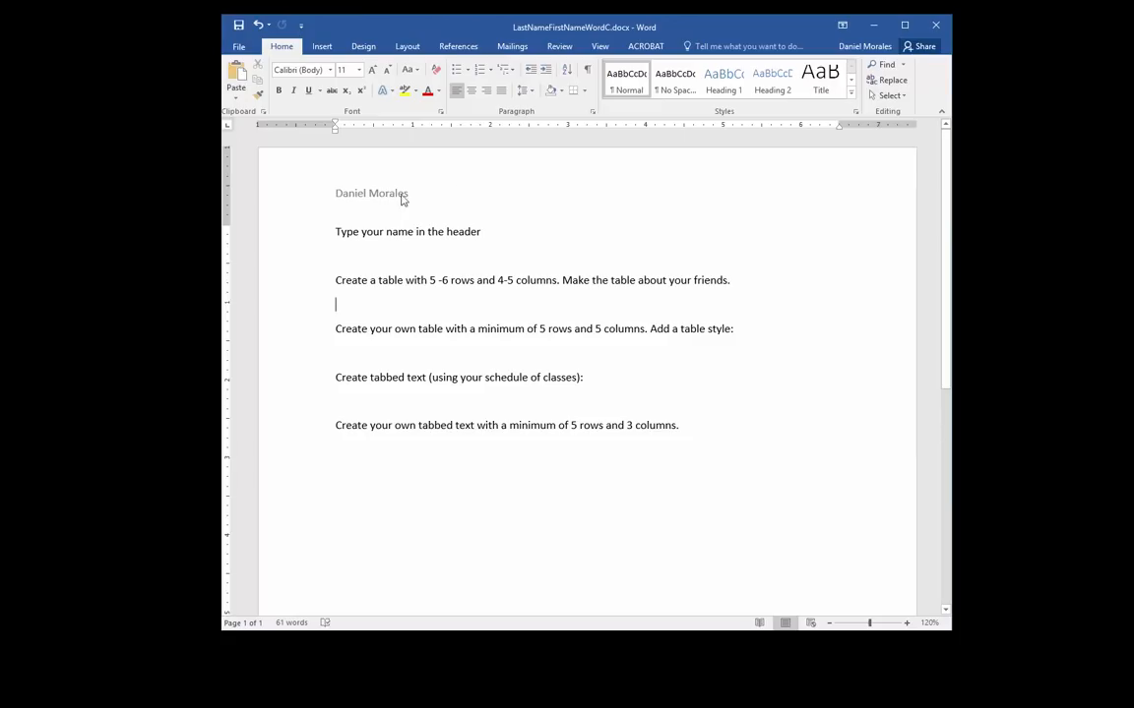
left_click(562, 311)
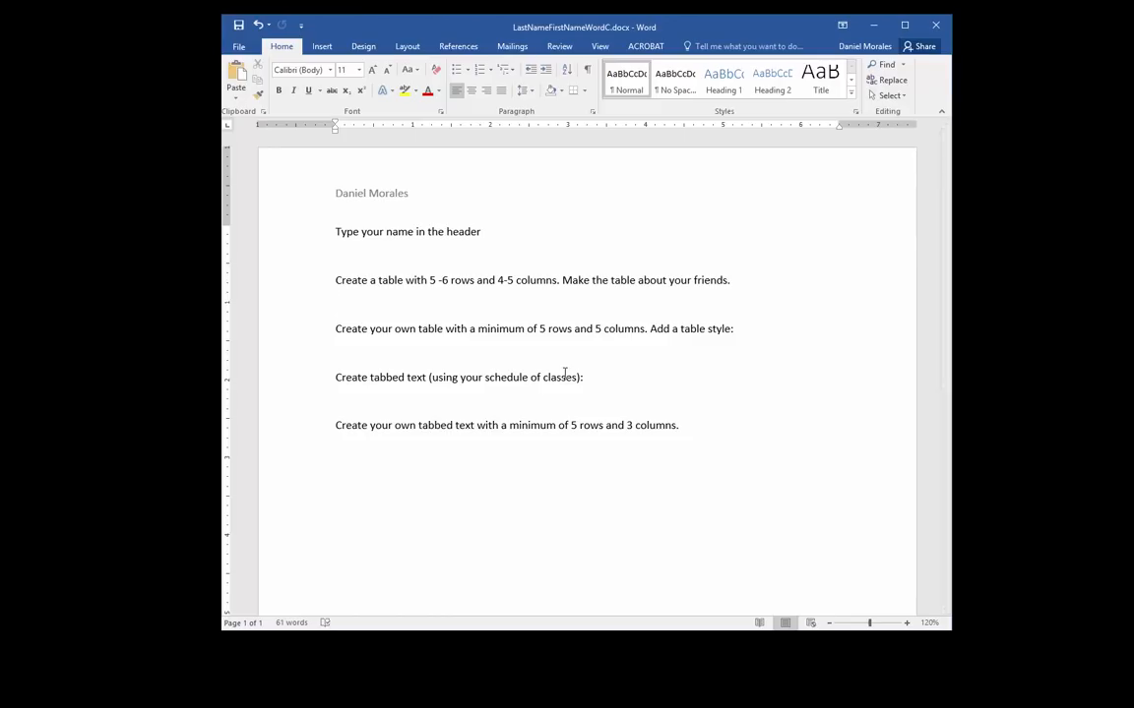
scroll(565, 372, "down", 1)
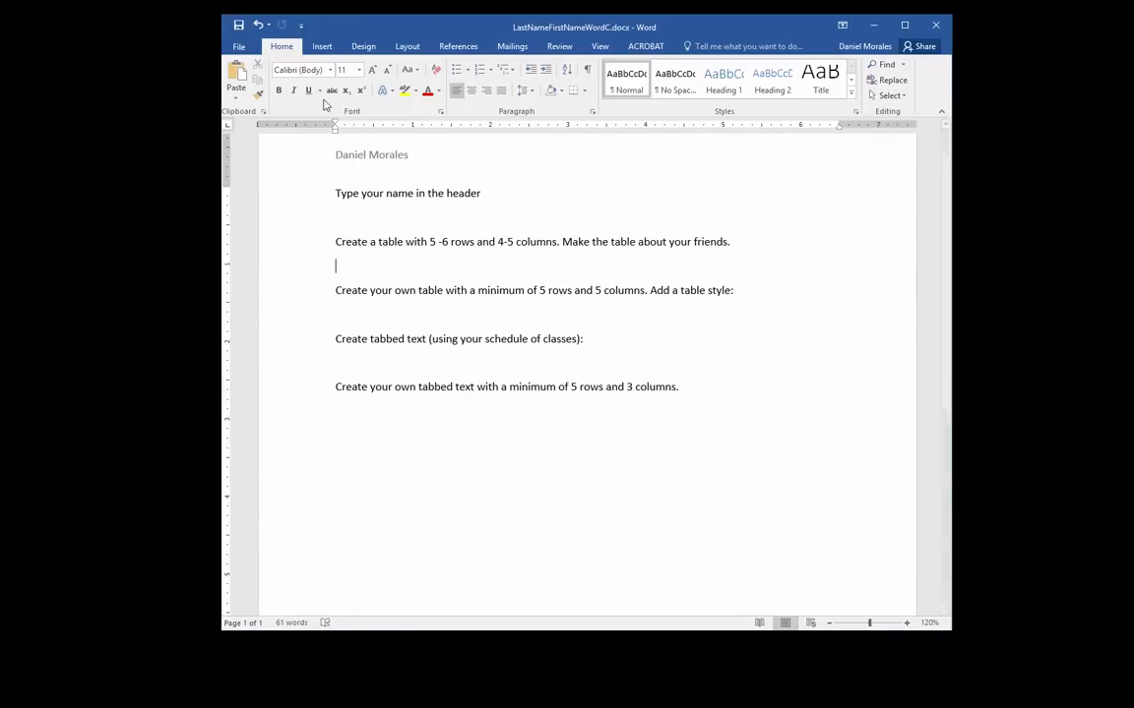
Insert a Blank footer reading 'Footer example' and return to the document body
left_click(321, 47)
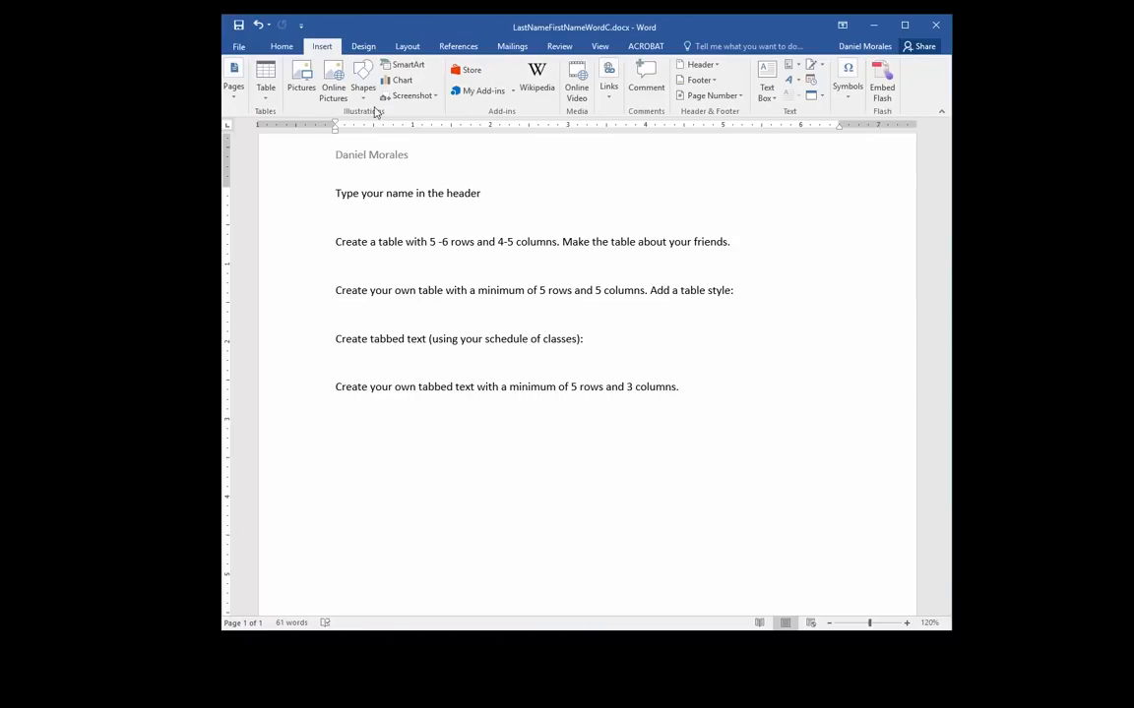
left_click(714, 82)
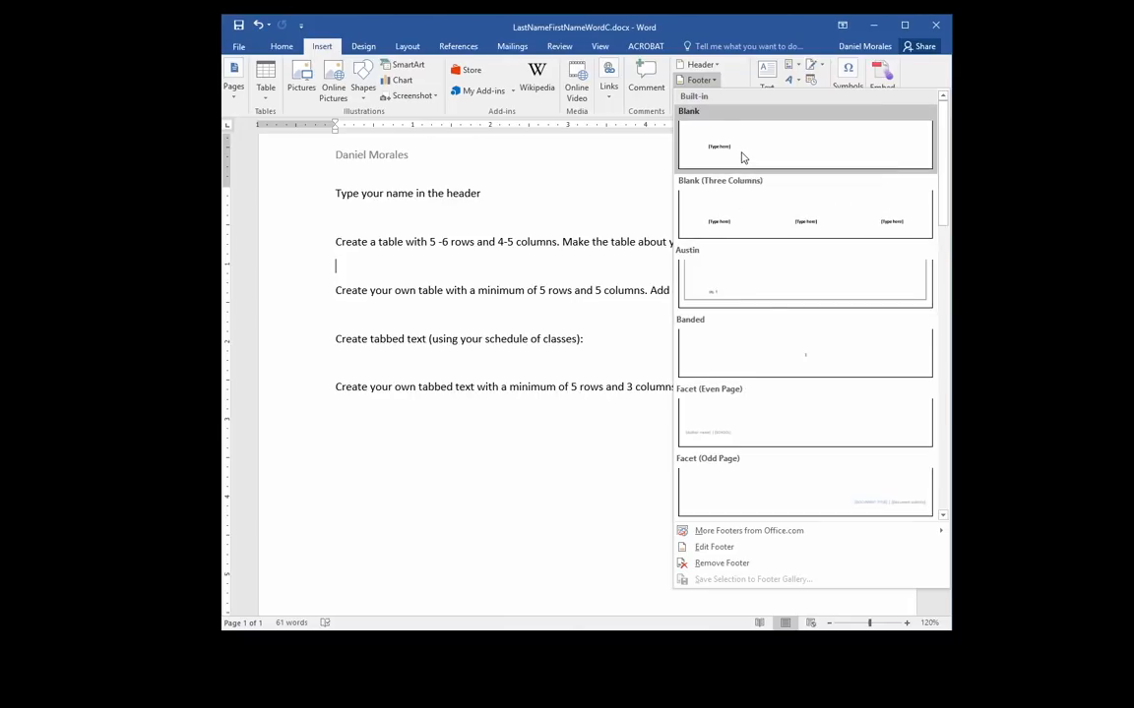
left_click(743, 158)
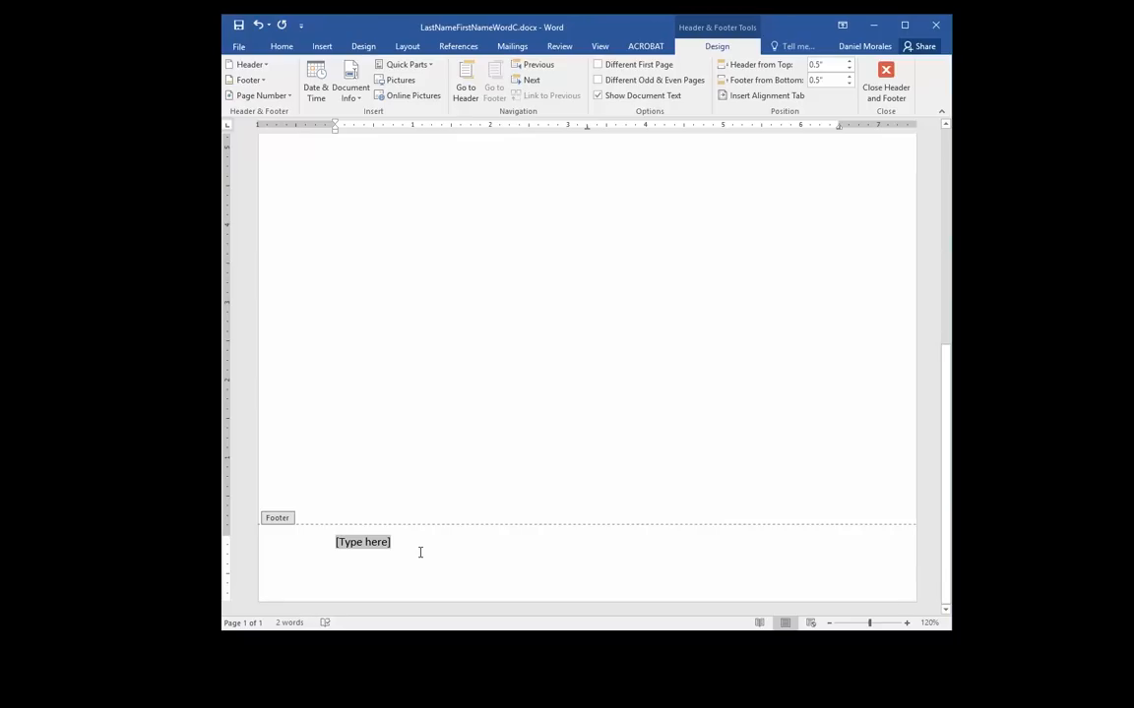
type("Footer example")
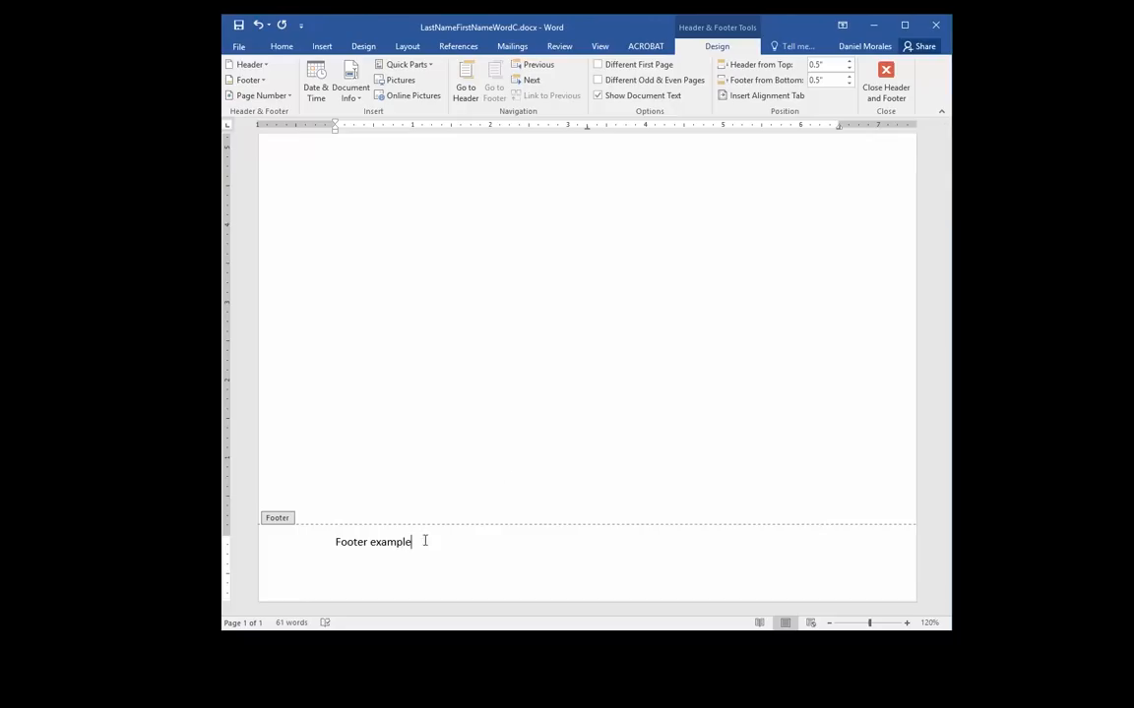
left_click(885, 84)
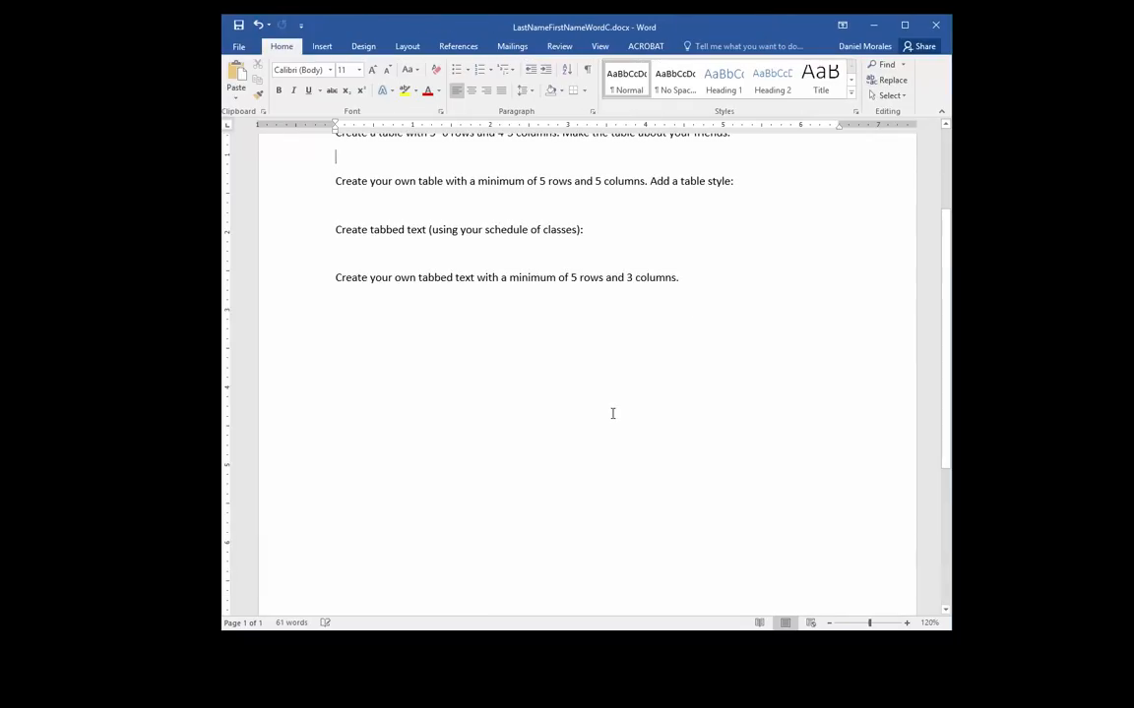
scroll(610, 443, "down", 5)
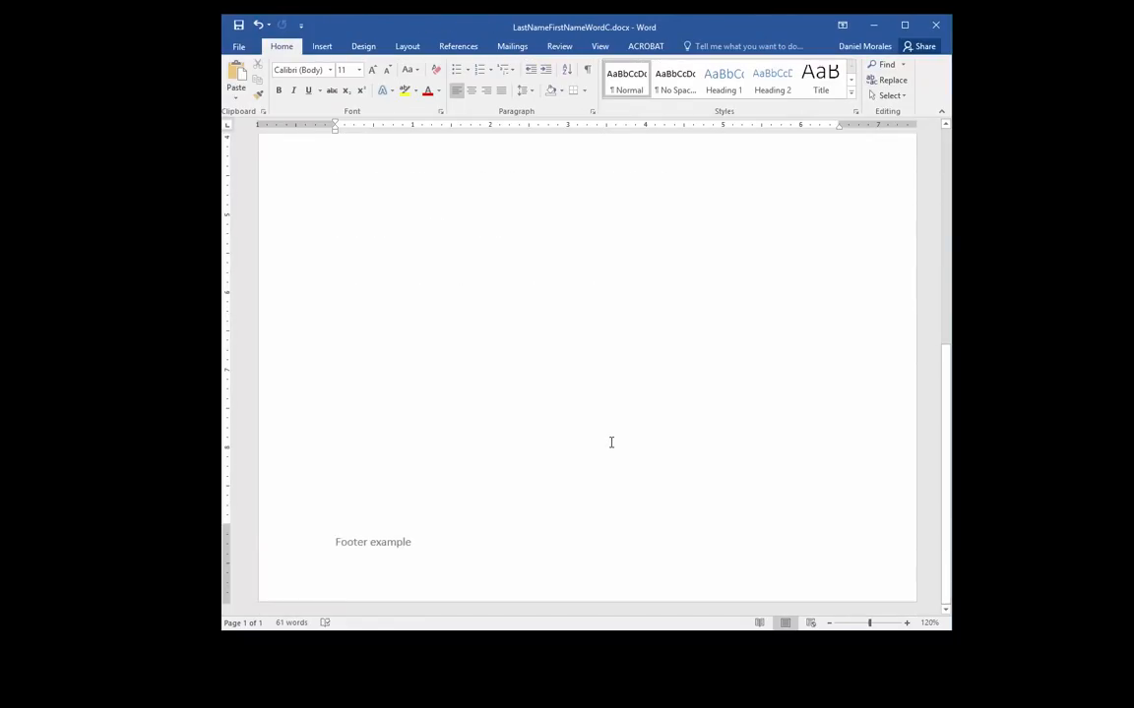
scroll(611, 443, "up", 5)
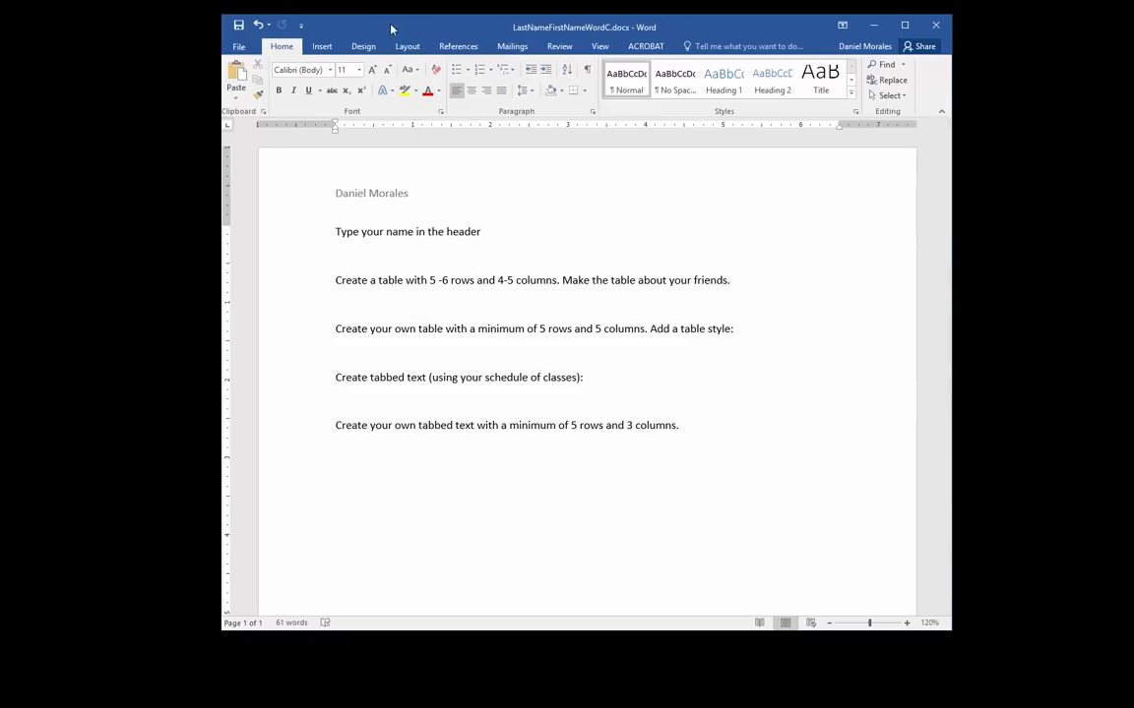
Open the Insert tab's Table grid to preview a 4x6 table
left_click(324, 47)
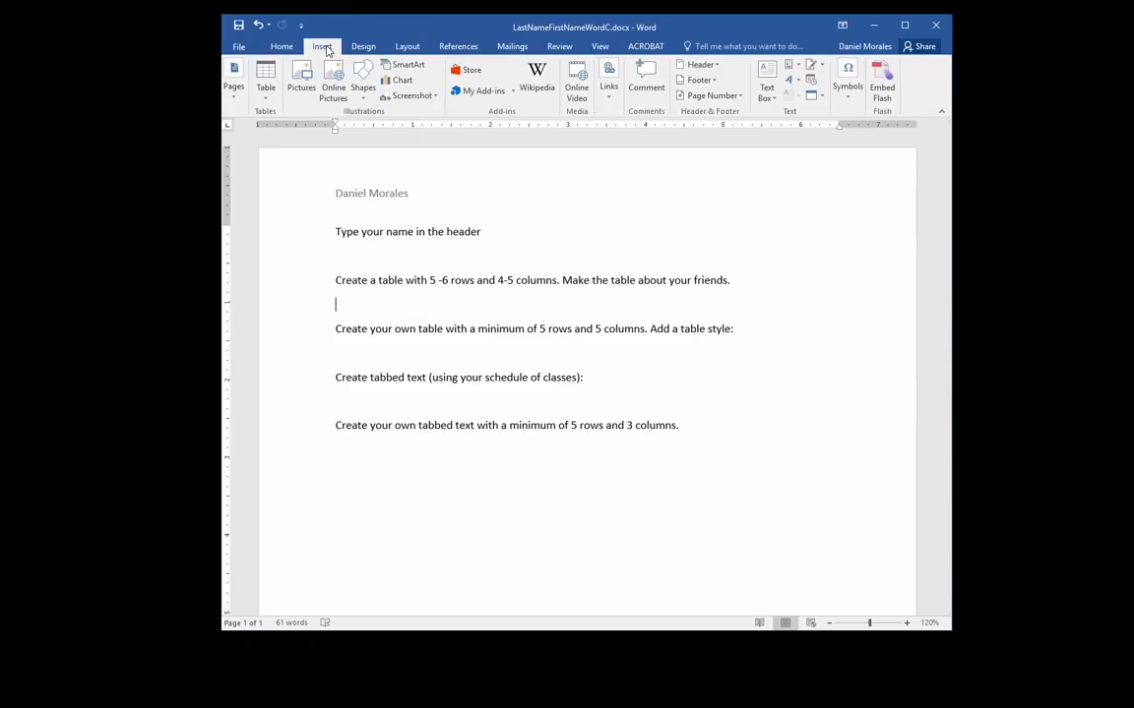
left_click(266, 98)
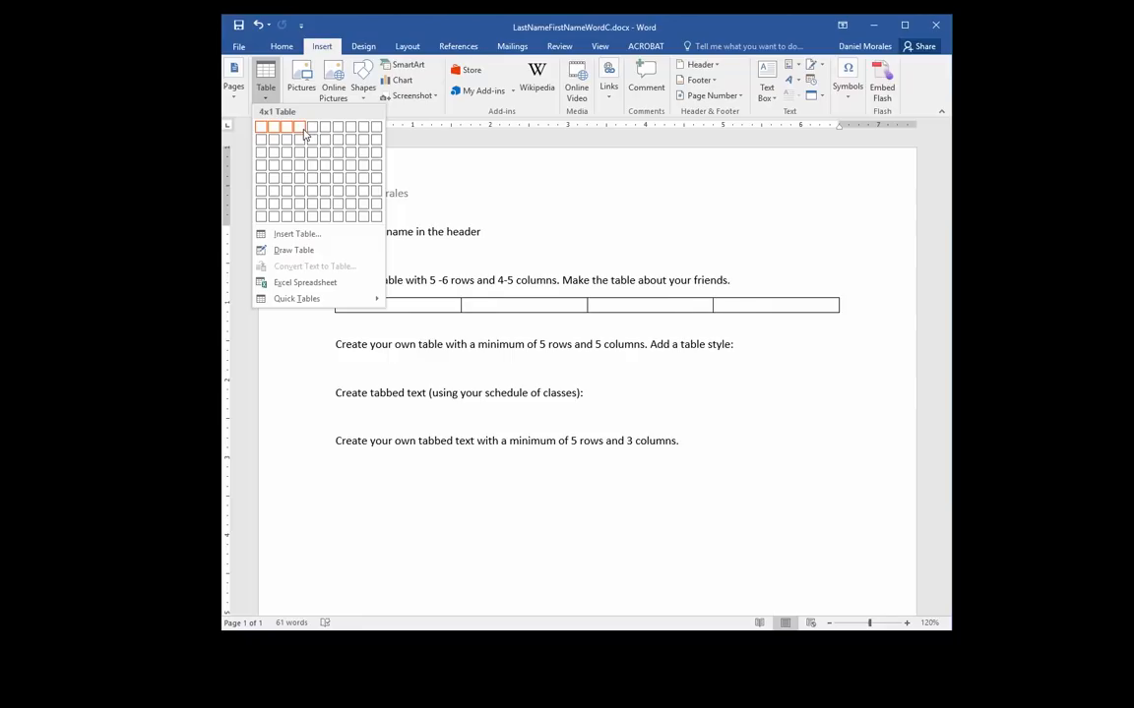
Insert the 4x6 friends table, select its First Name to Years Teaching header cells, then click back inside it
left_click(298, 193)
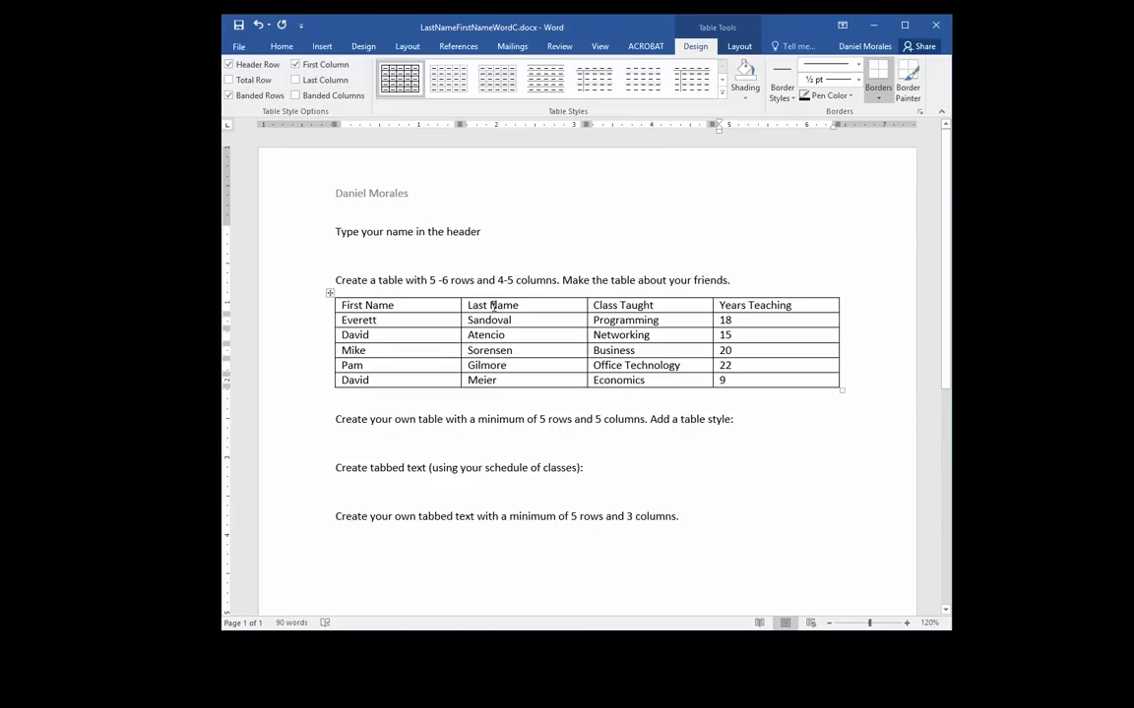
left_click_drag(342, 305, 753, 295)
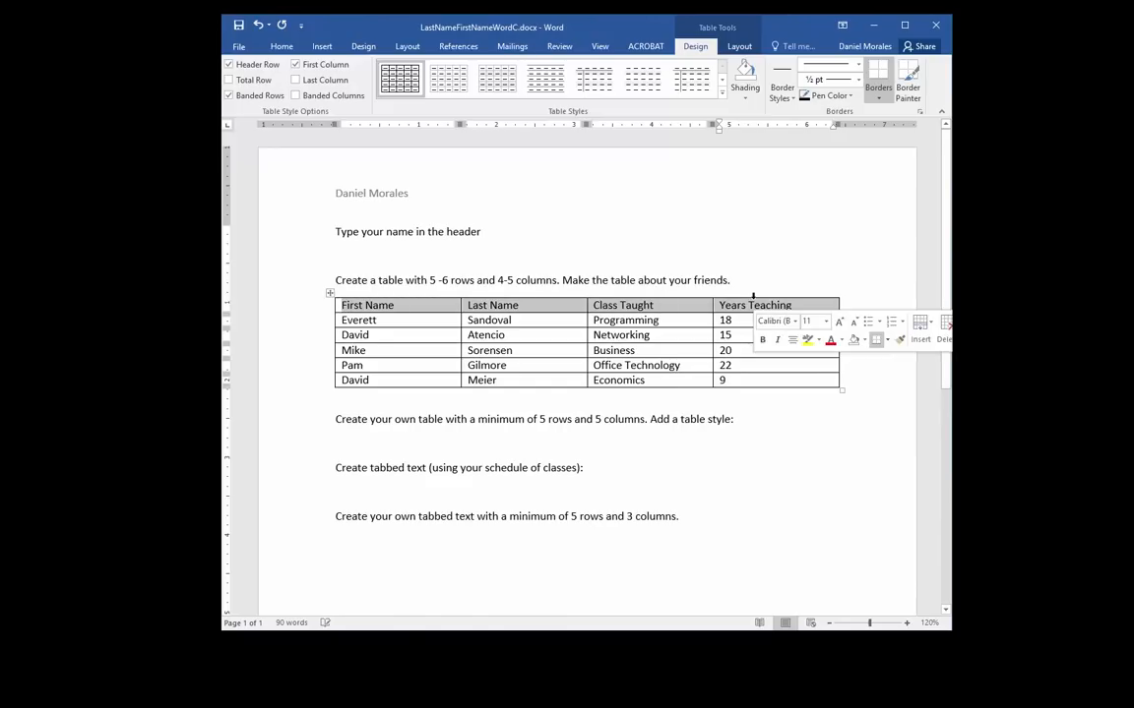
left_click(618, 305)
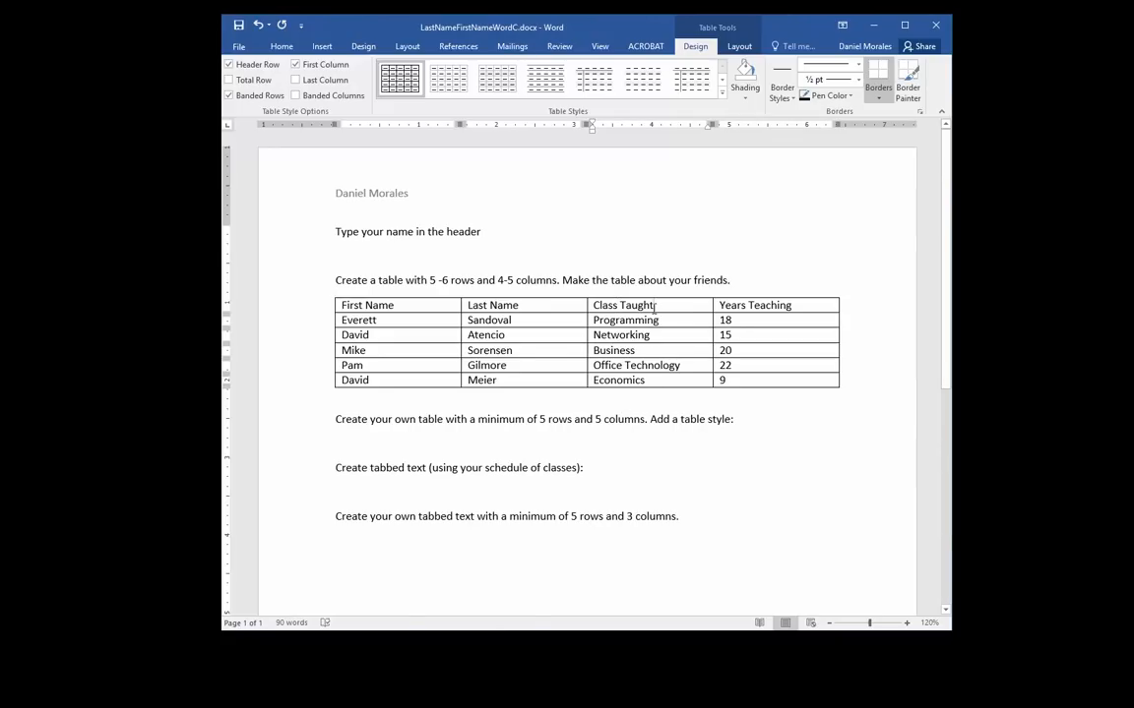
left_click_drag(659, 307, 592, 306)
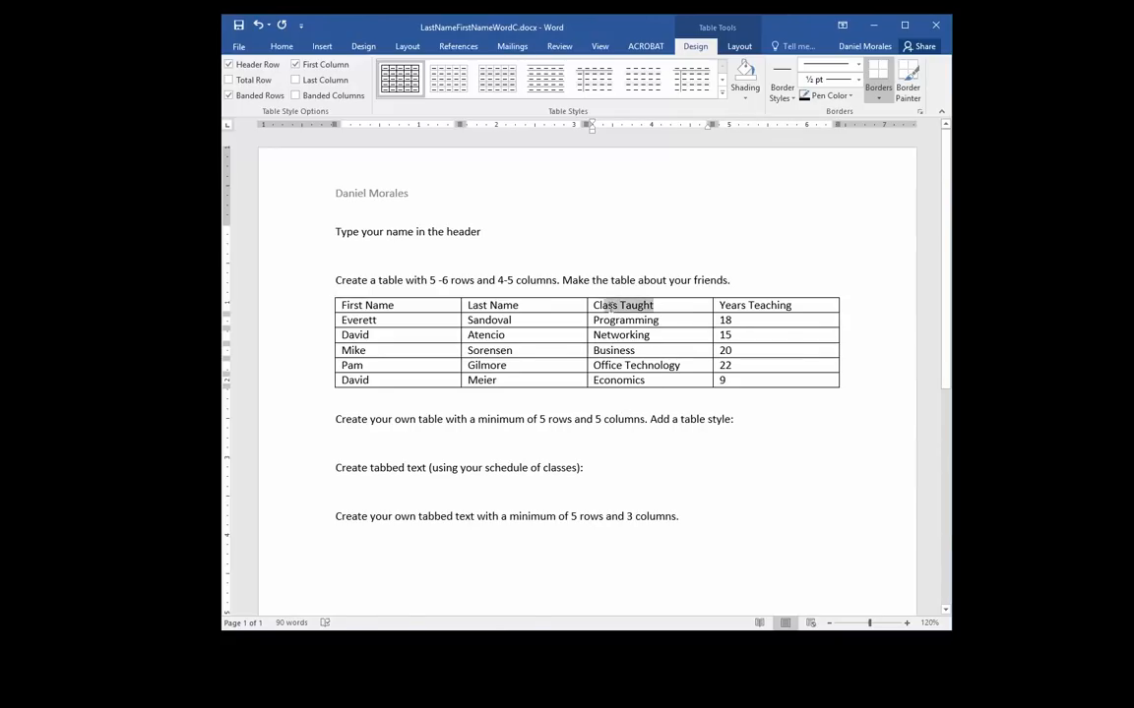
left_click(716, 306)
left_click(702, 305)
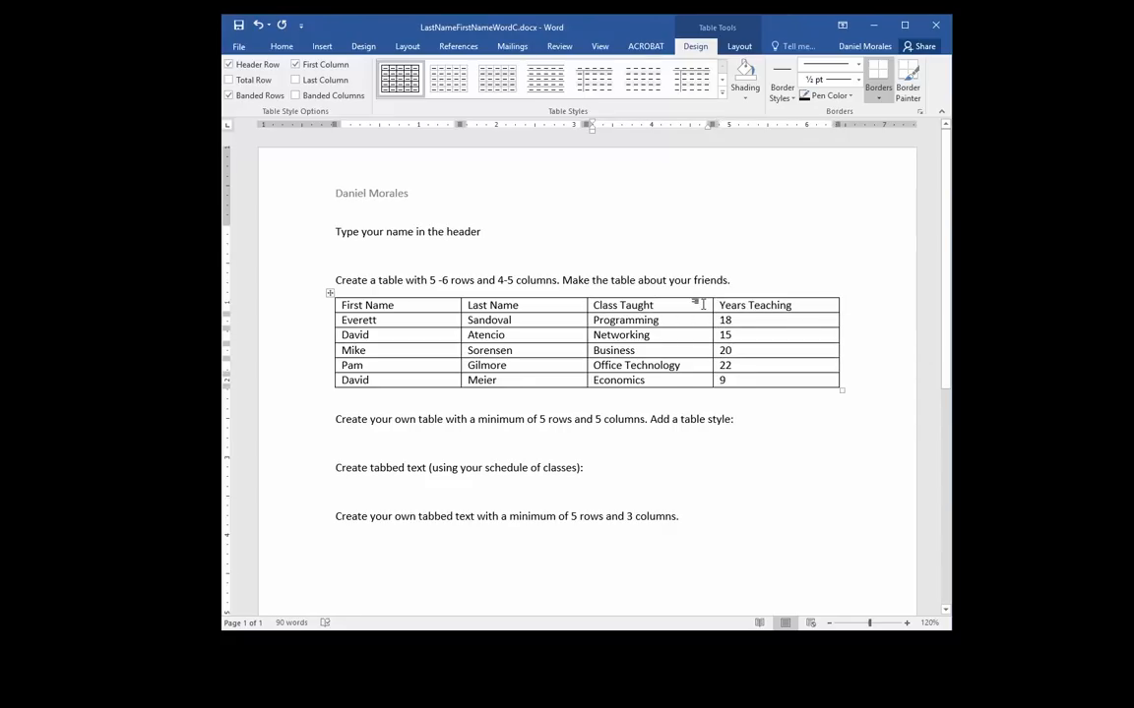
left_click(640, 401)
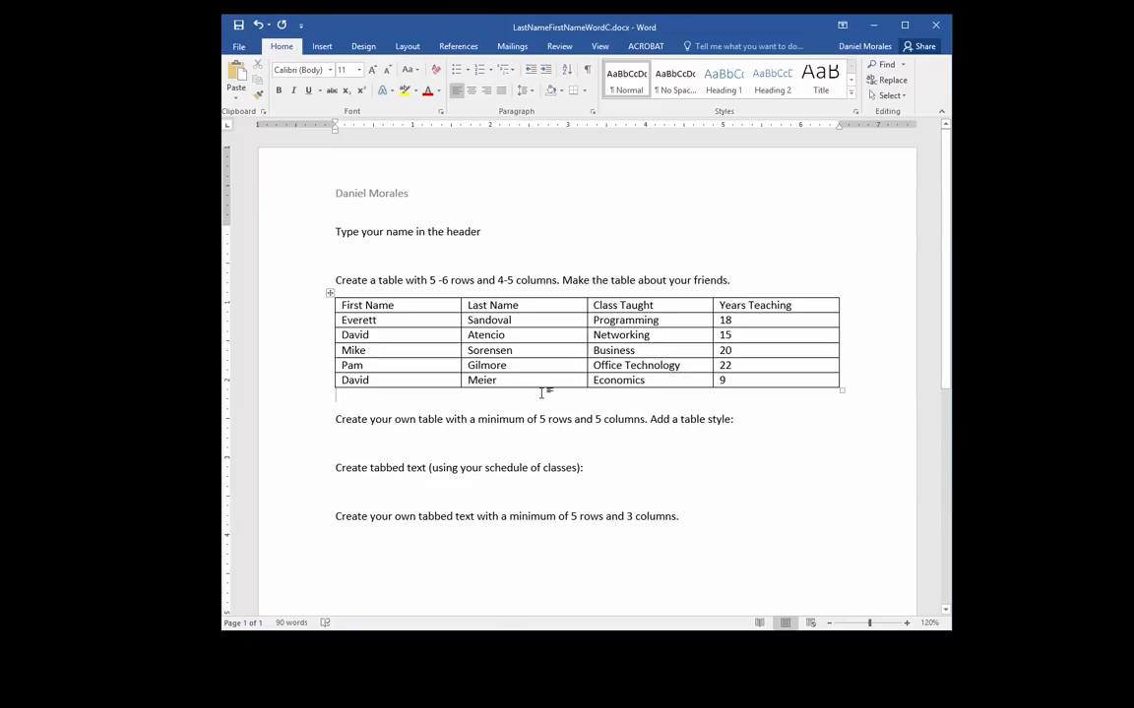
left_click(535, 335)
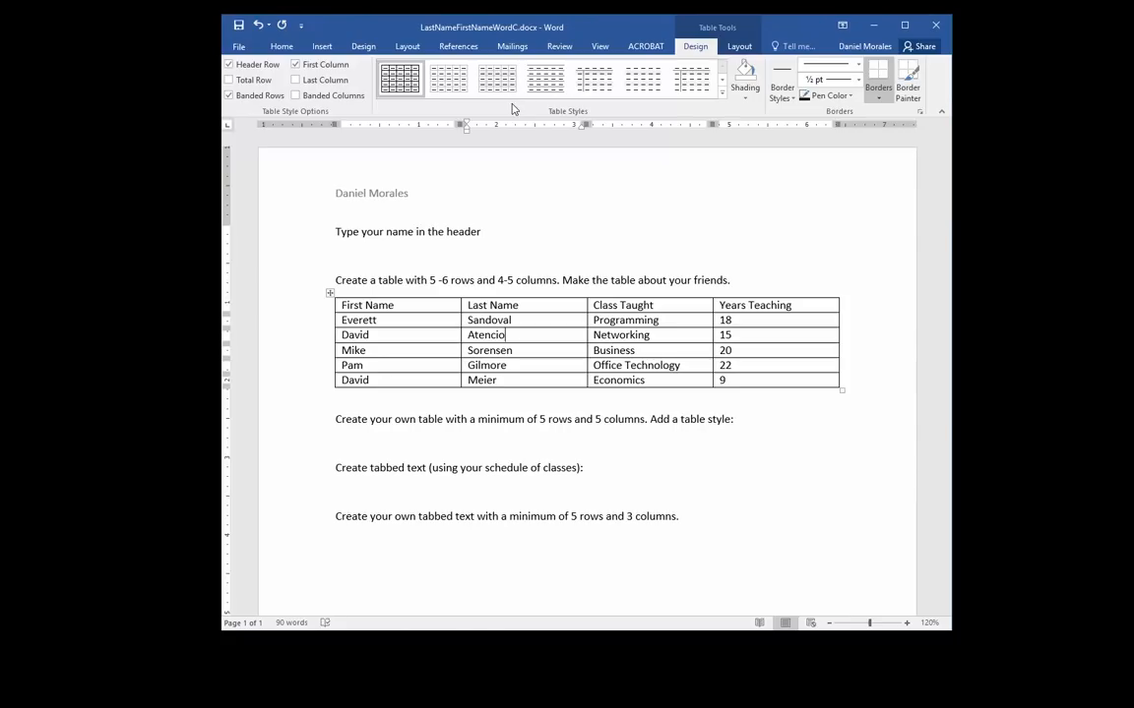
Apply the blue Grid Table 4 style to the friends table
left_click(723, 93)
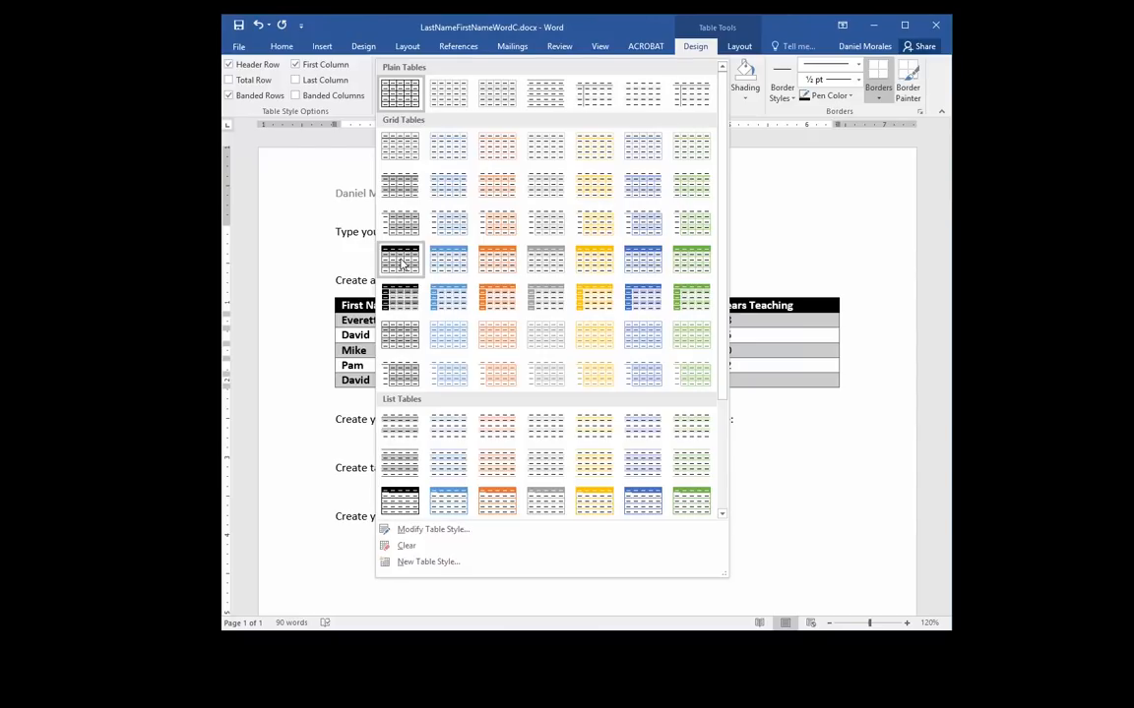
left_click(640, 267)
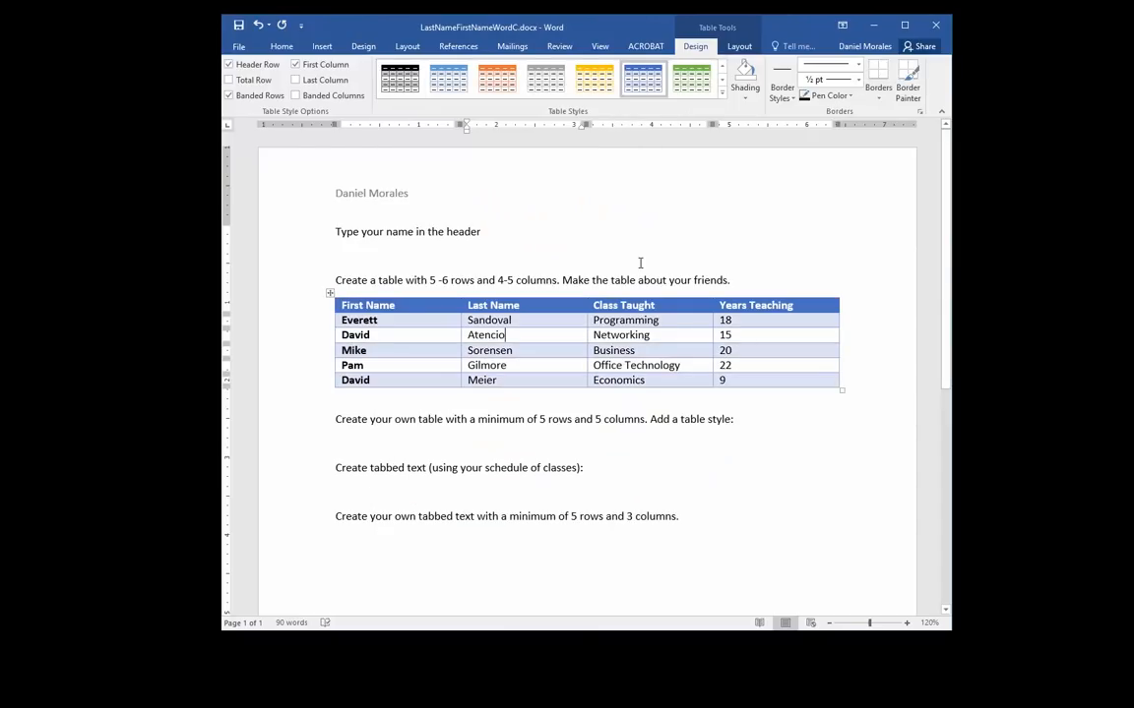
left_click(739, 46)
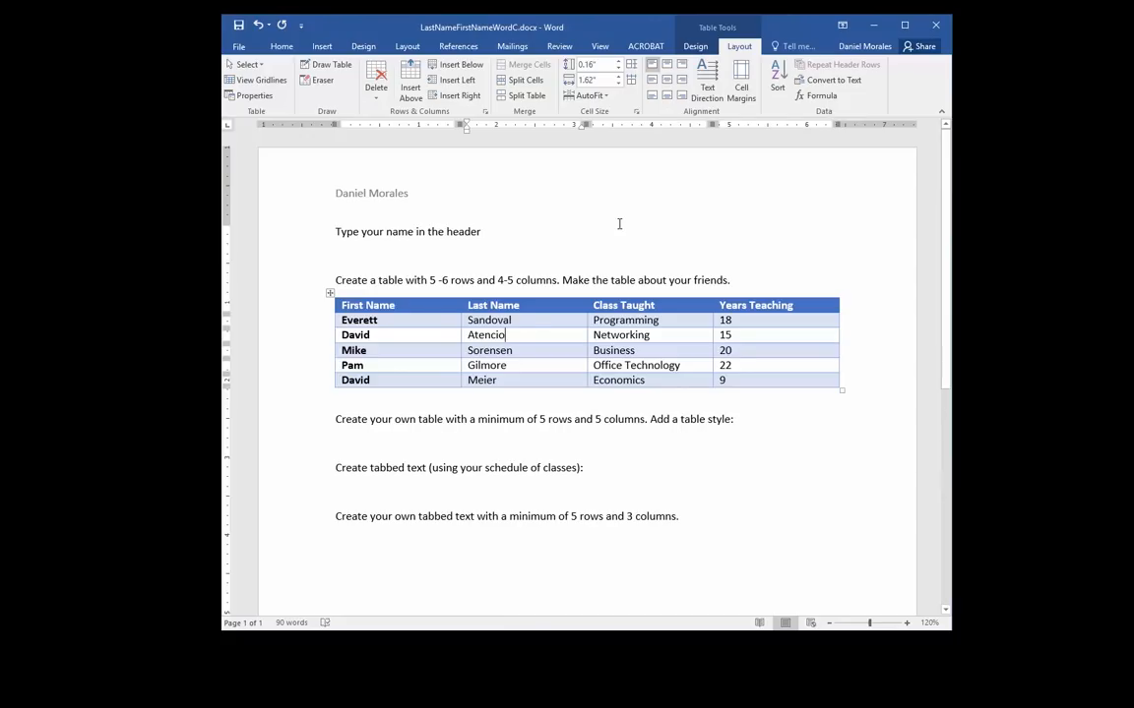
left_click(695, 46)
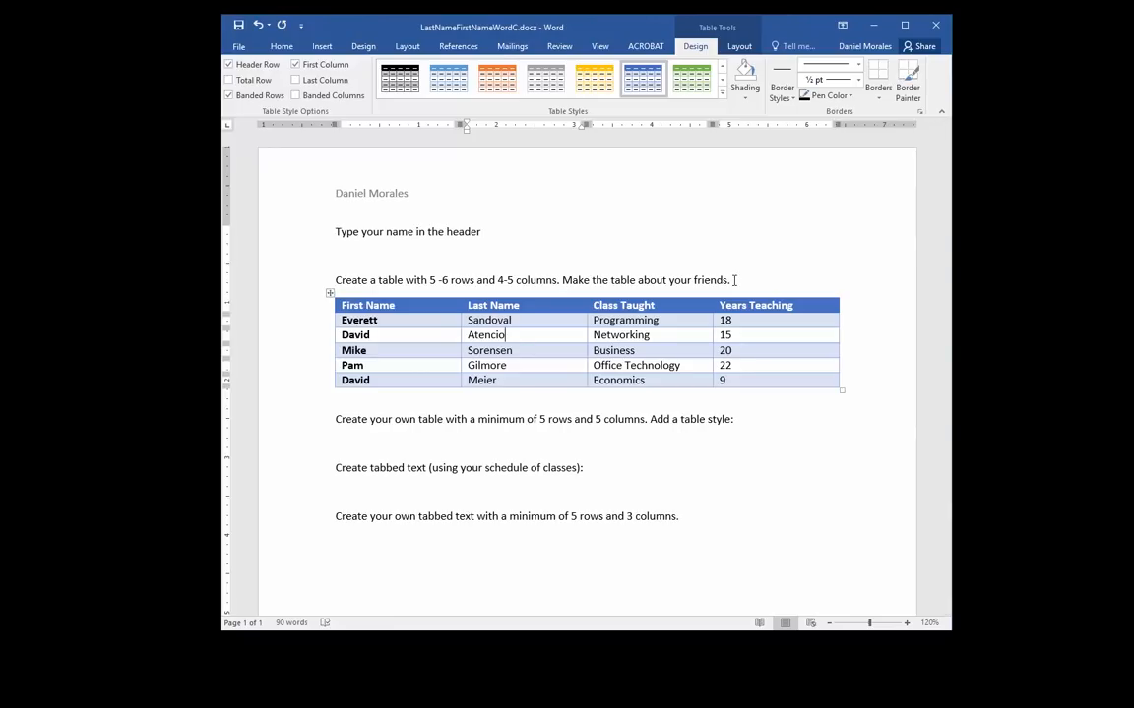
Move to the empty schedule line below the table and scroll down to the tabbed-text section
left_click(359, 487)
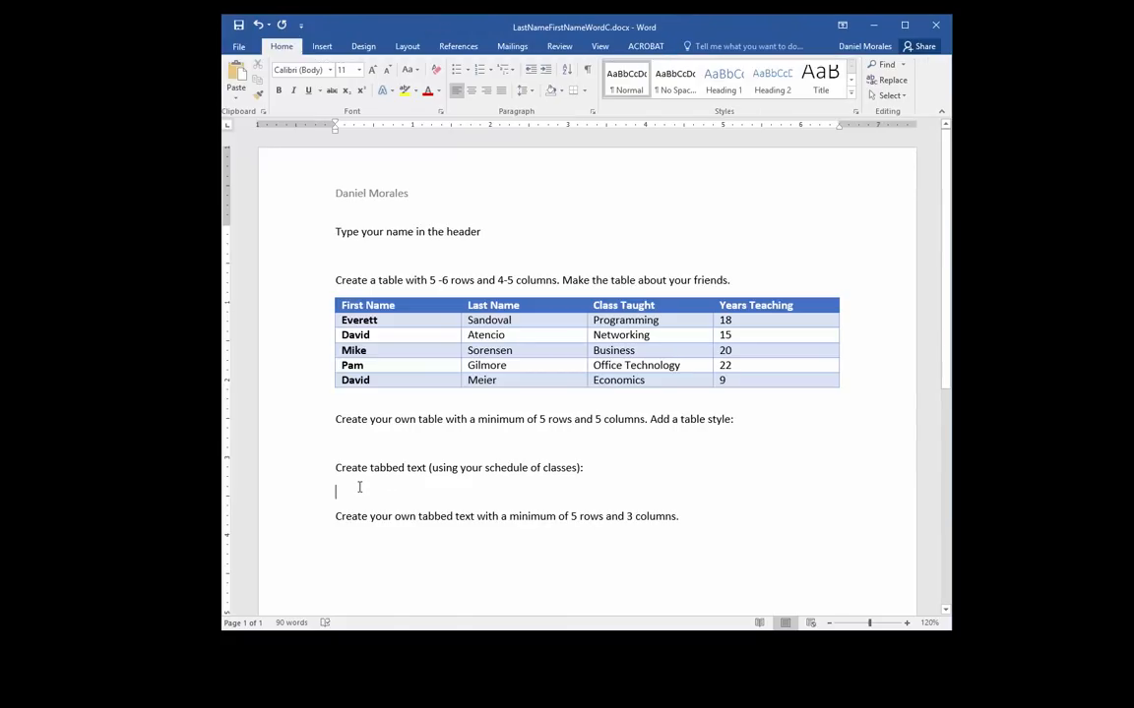
scroll(448, 486, "down", 2)
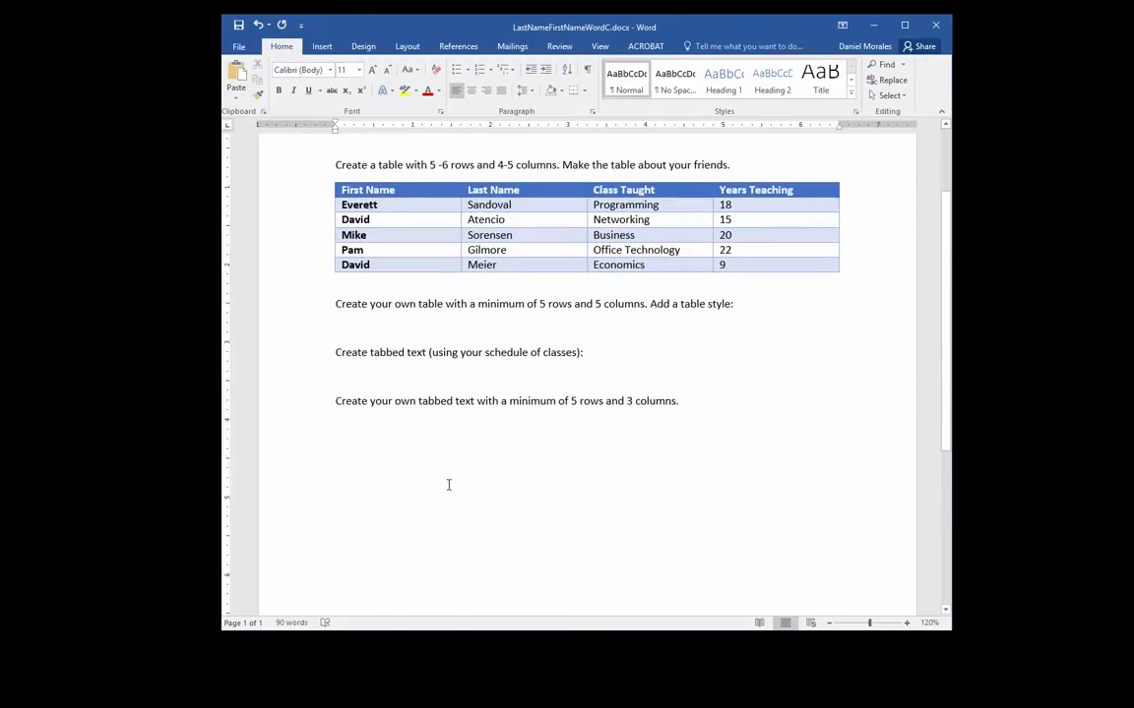
scroll(448, 485, "down", 1)
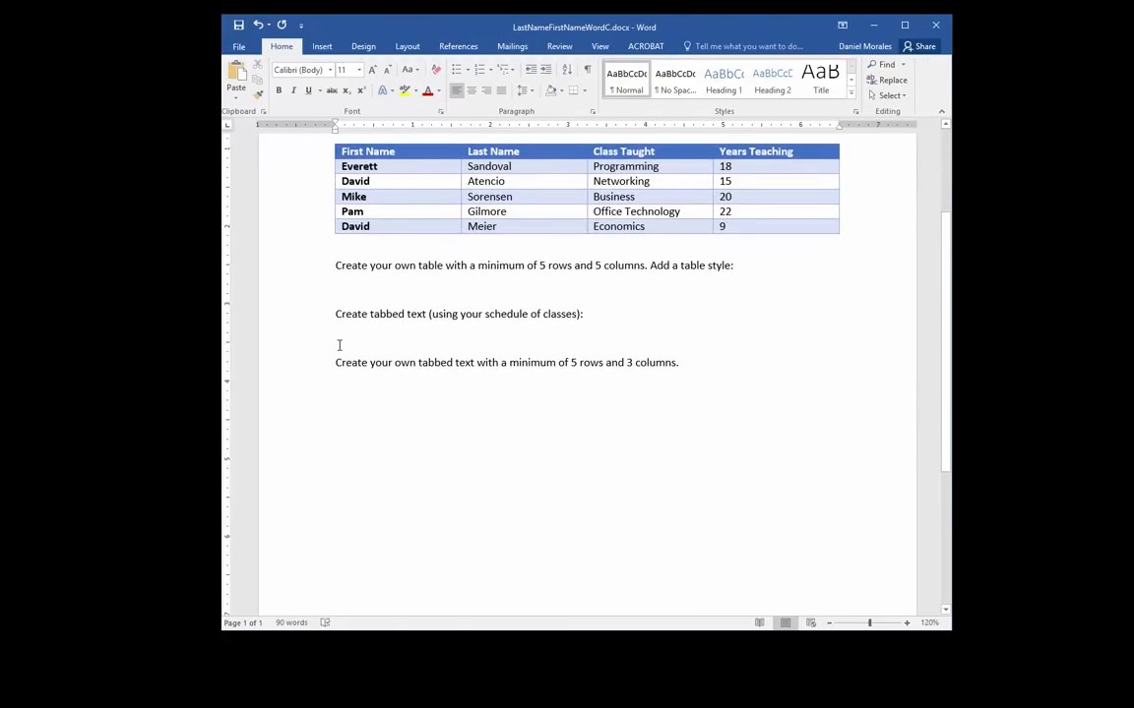
scroll(339, 339, "down", 3)
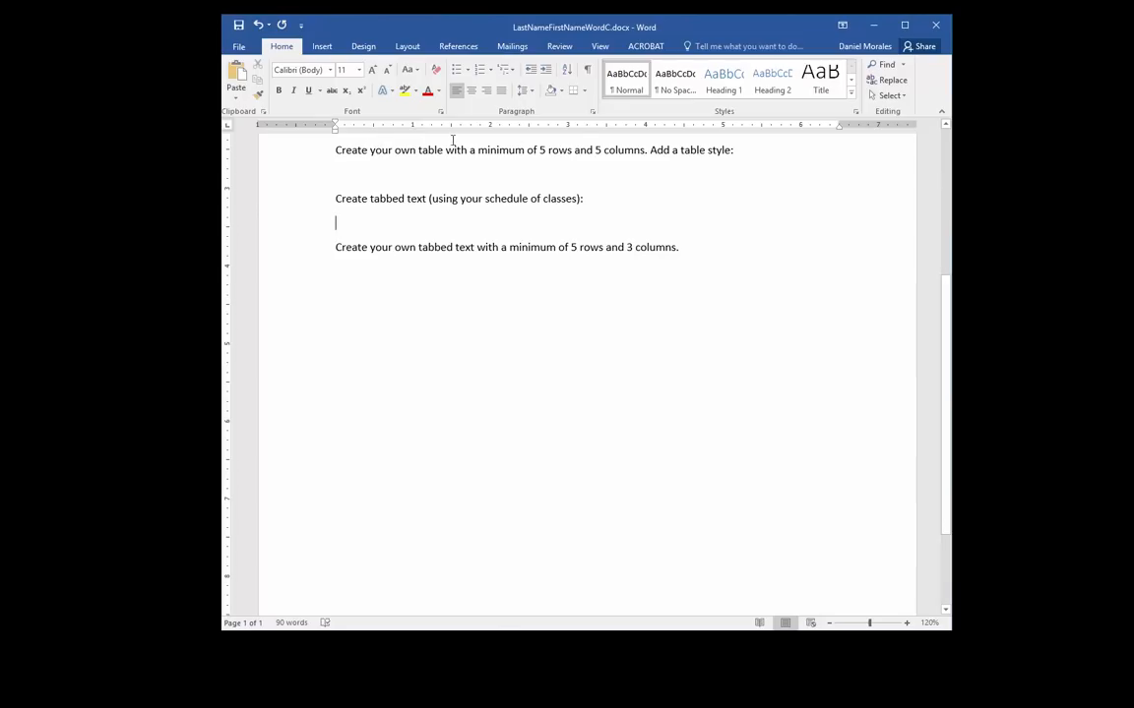
left_click(600, 48)
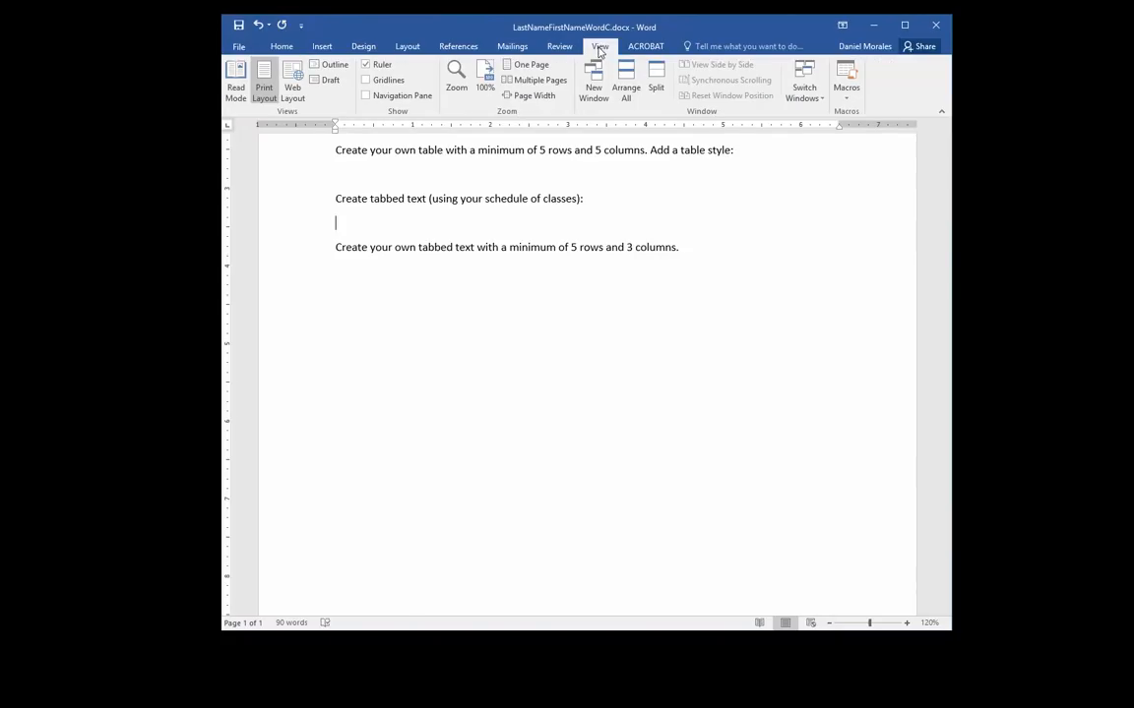
left_click(365, 64)
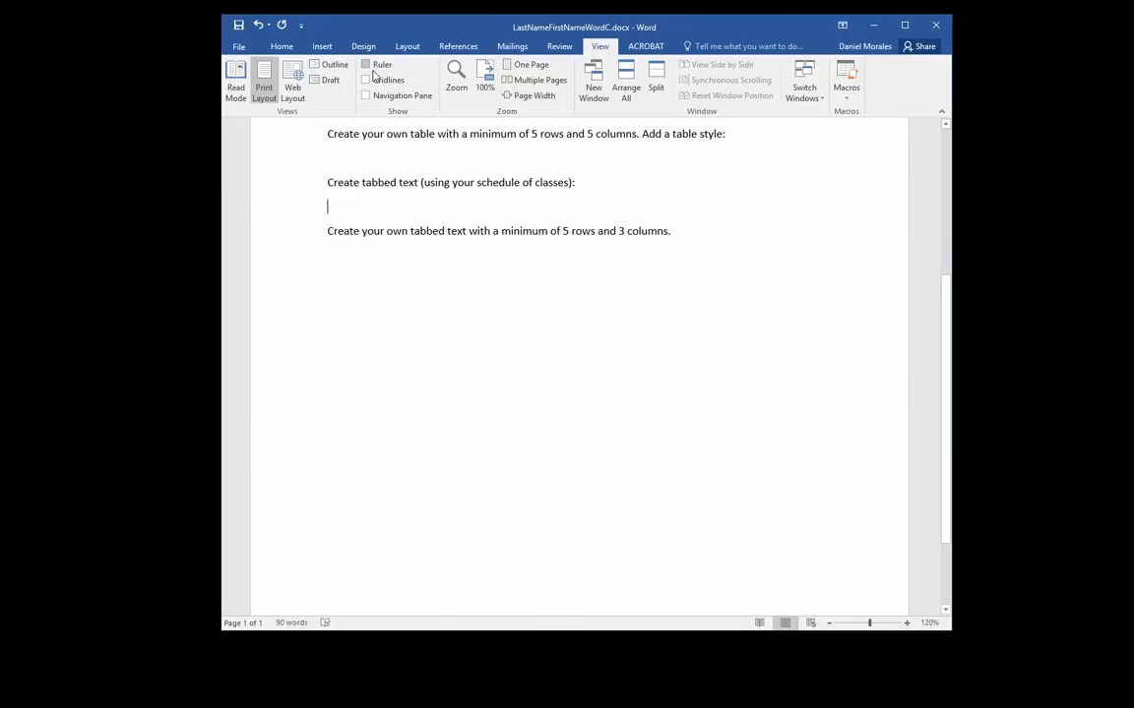
left_click(365, 64)
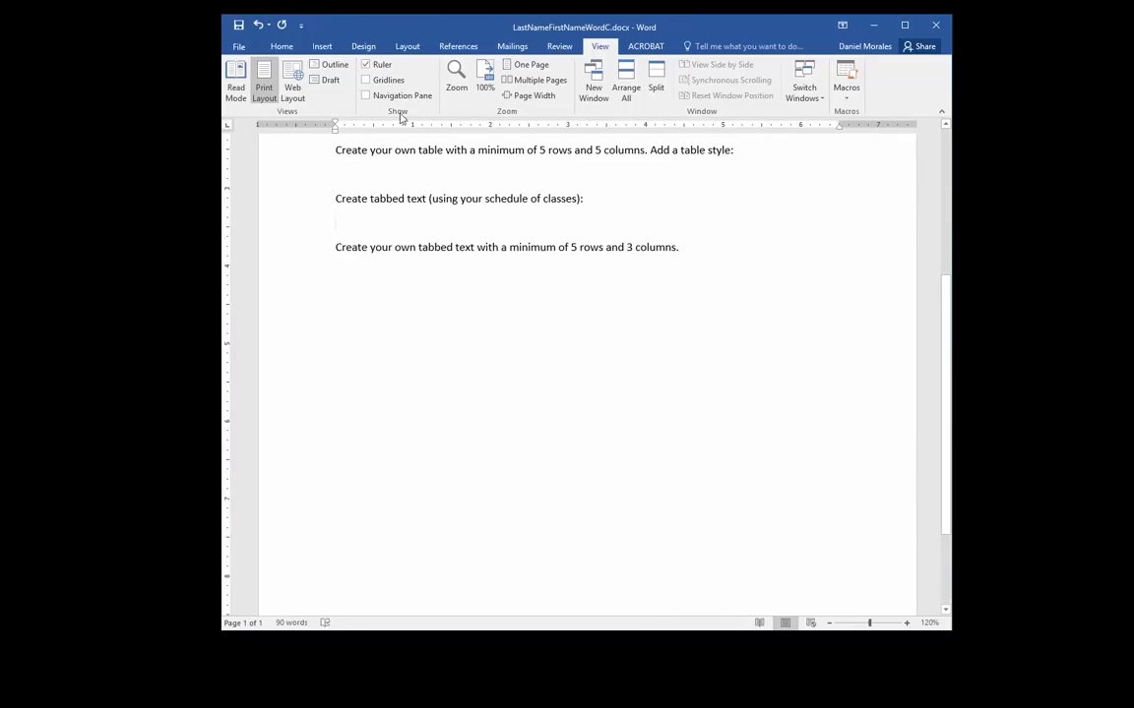
left_click(281, 47)
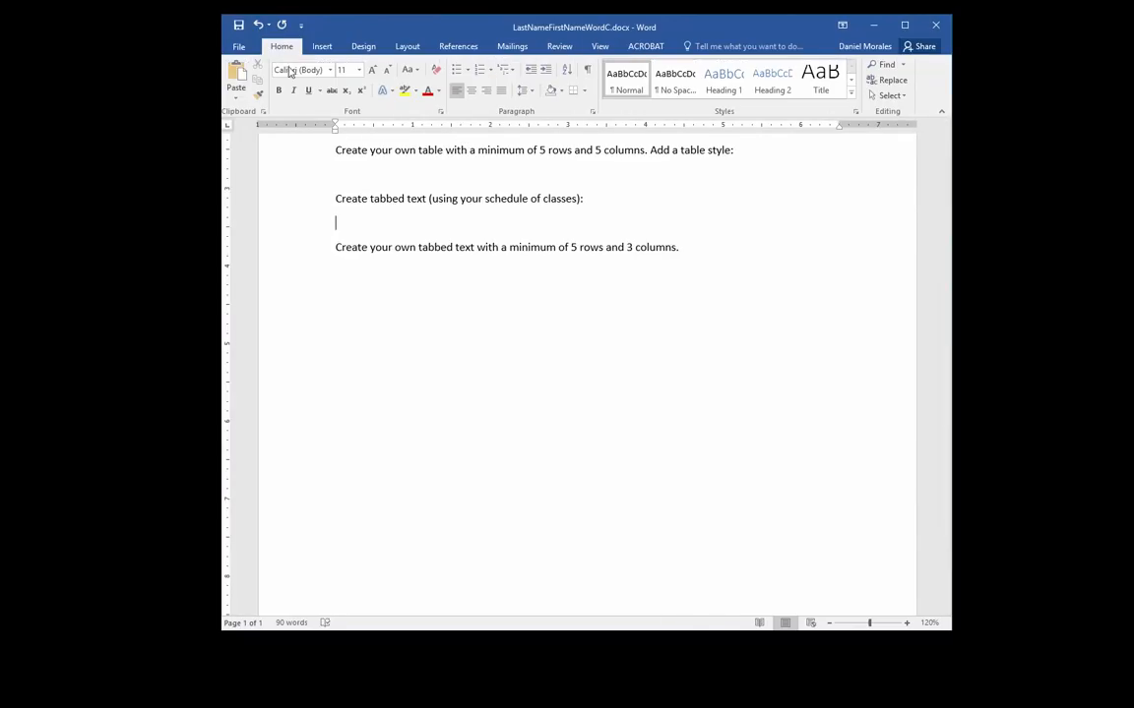
left_click(350, 223)
Add a left tab stop at the 1-inch ruler mark
left_click(413, 127)
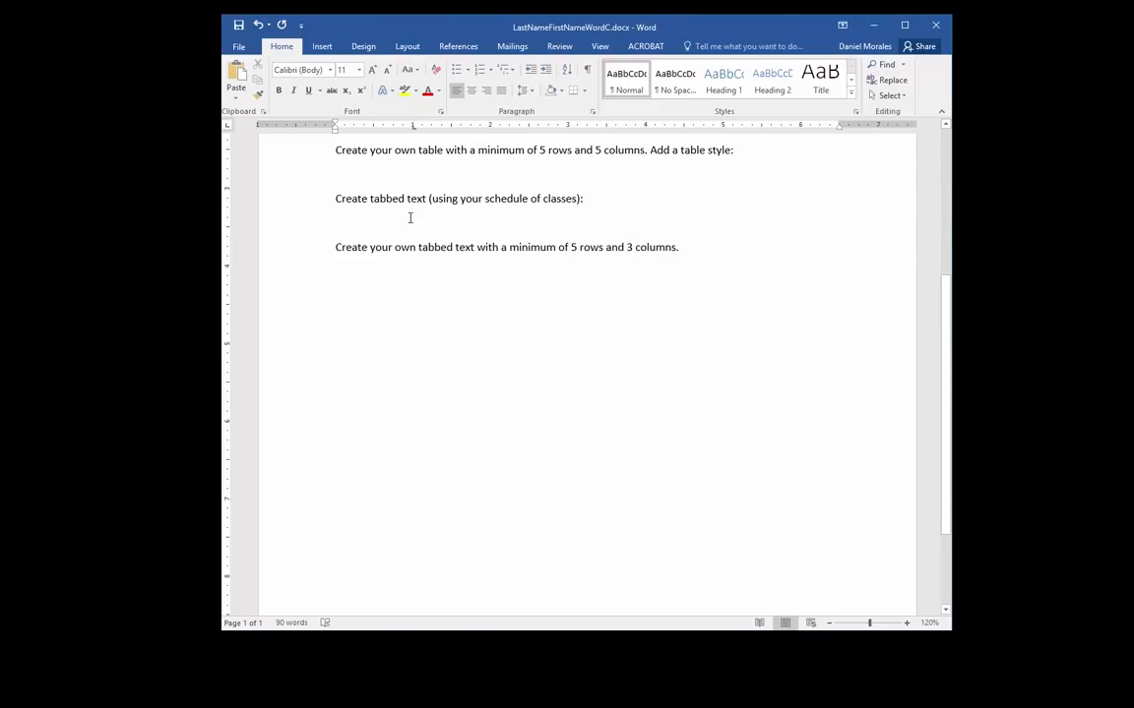
Type 'Class Name' at the 1-inch tab stop and check the stop's alignment line
left_click_drag(413, 128, 414, 132)
type("Class")
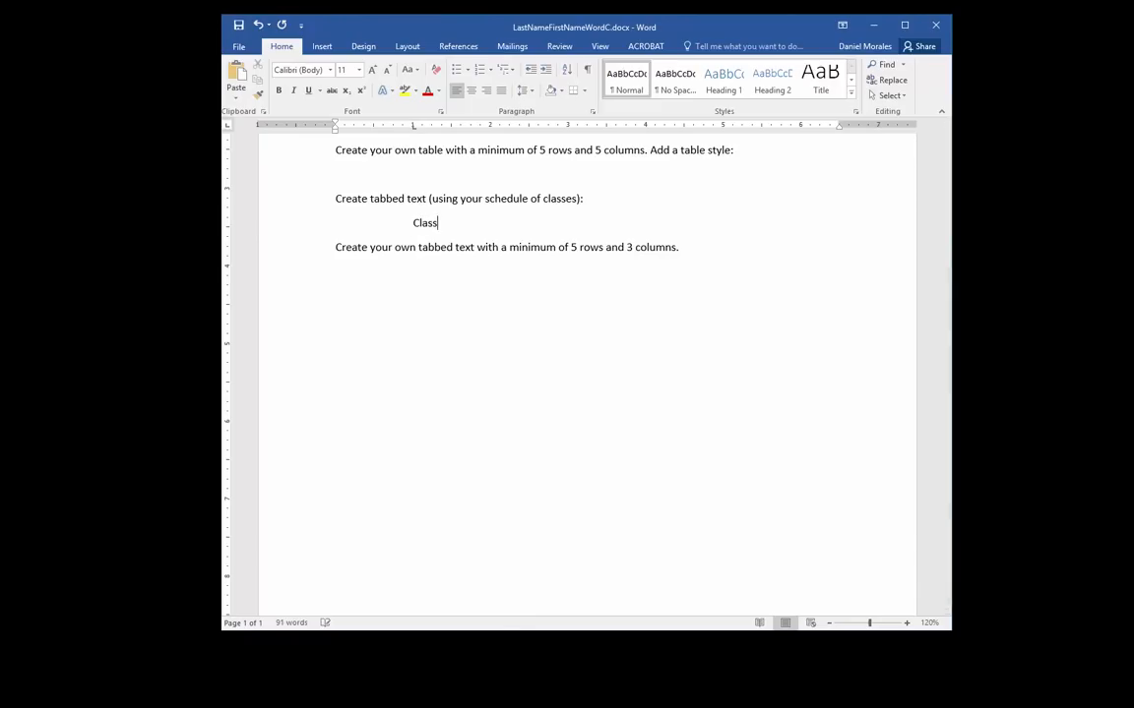
type(" Name")
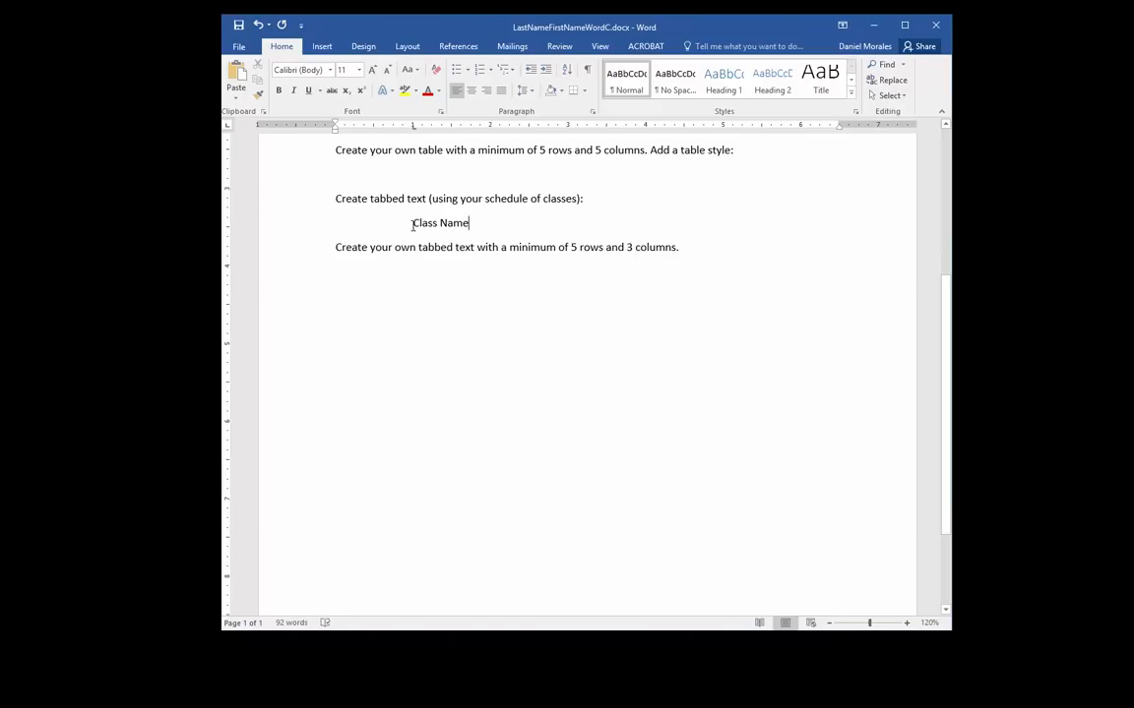
left_click_drag(413, 129, 413, 130)
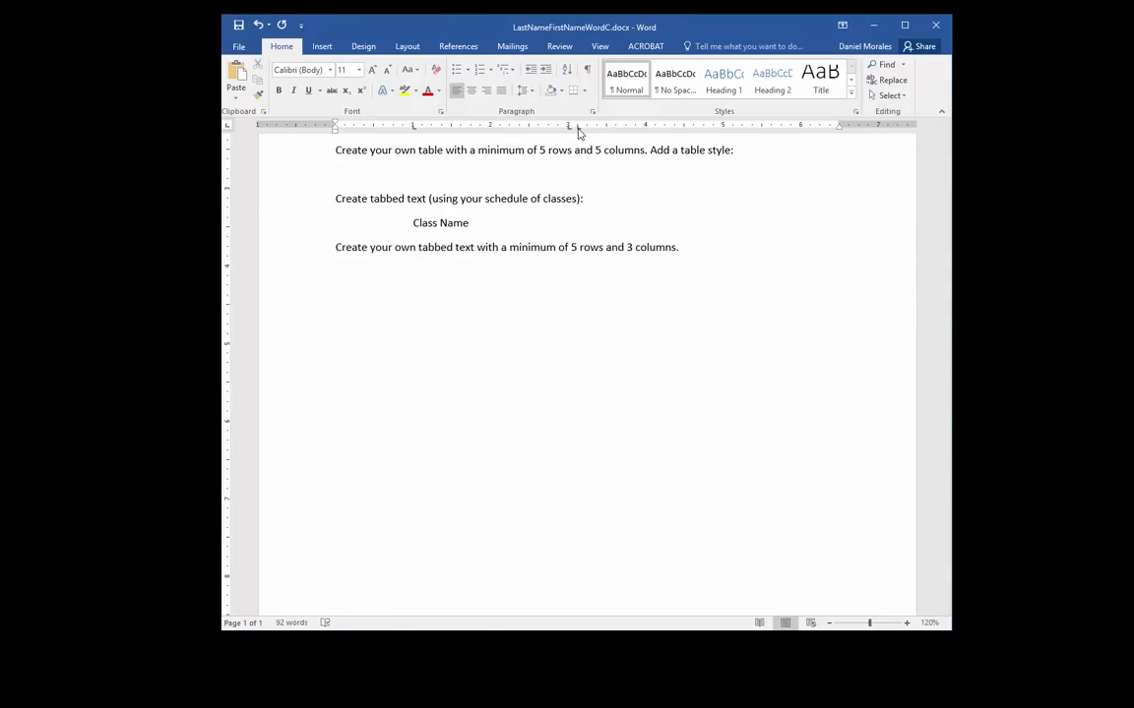
Add 'Section #' and 'Class Time' at the next tab stops, then start a new line
left_click_drag(578, 131, 579, 137)
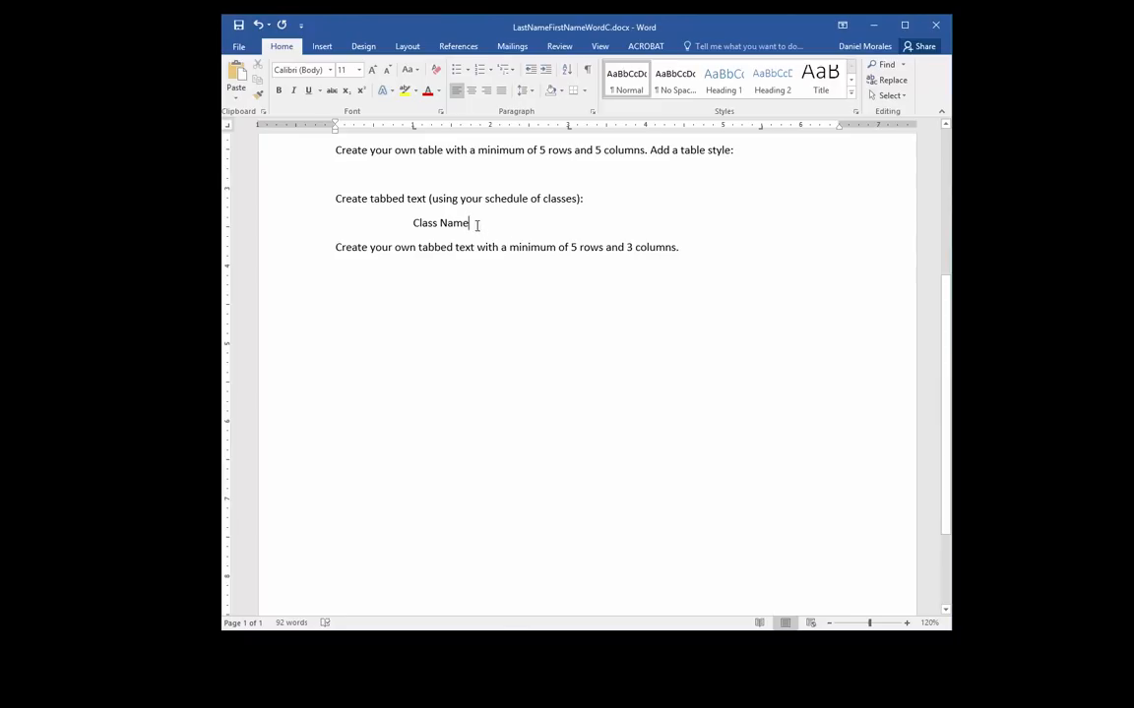
key("Tab")
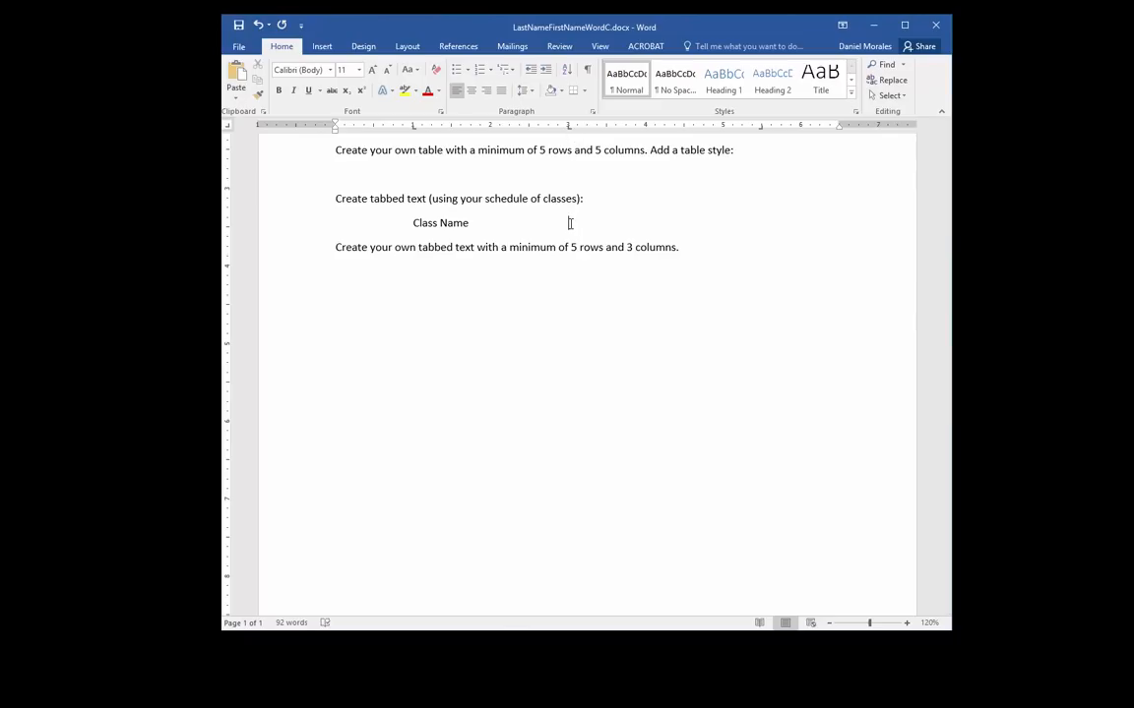
type("Section #")
key("Tab")
type("Class Time")
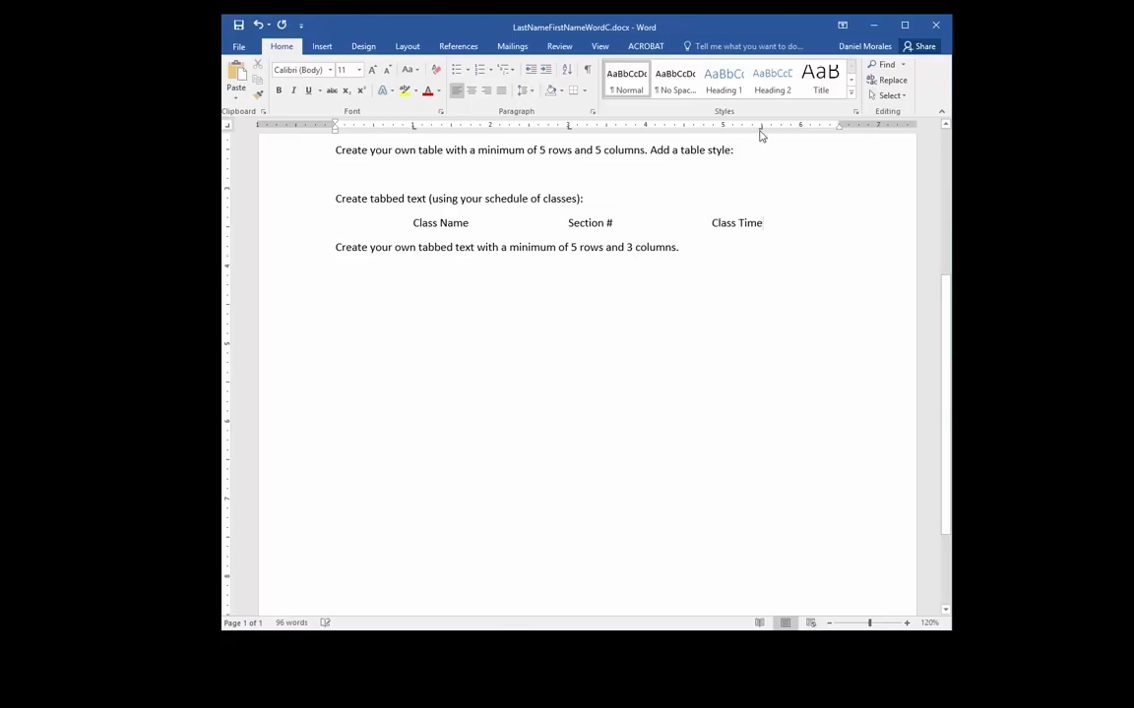
left_click_drag(762, 128, 761, 128)
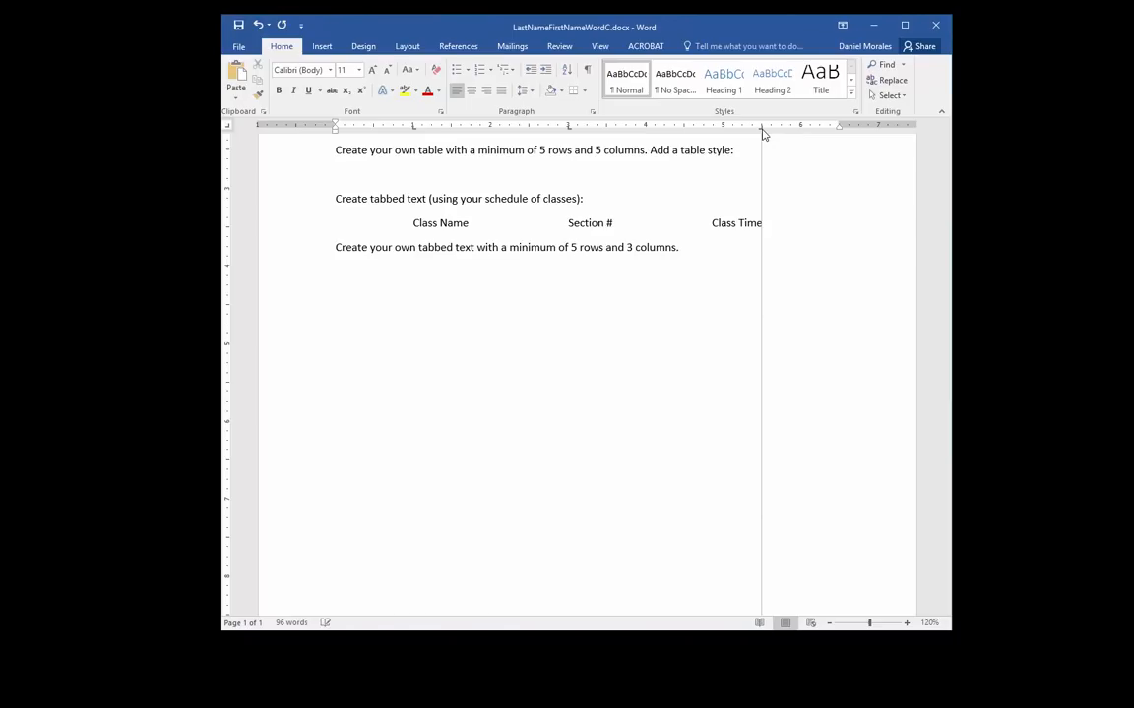
left_click_drag(763, 132, 765, 132)
left_click(764, 222)
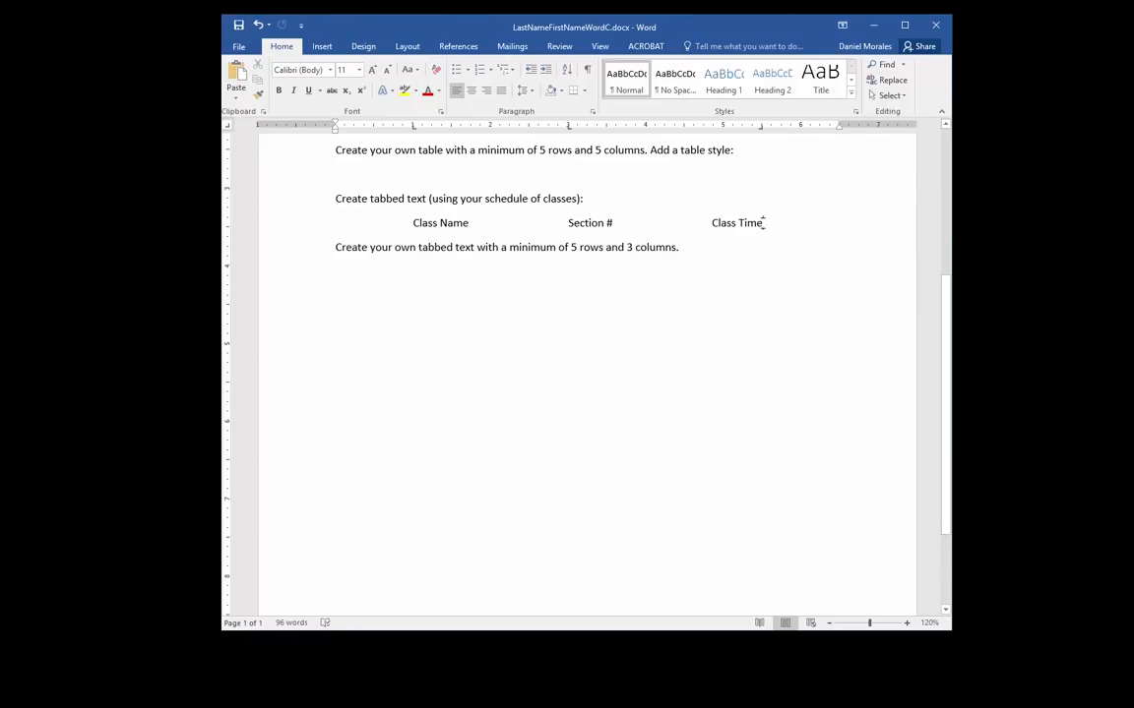
key("Return")
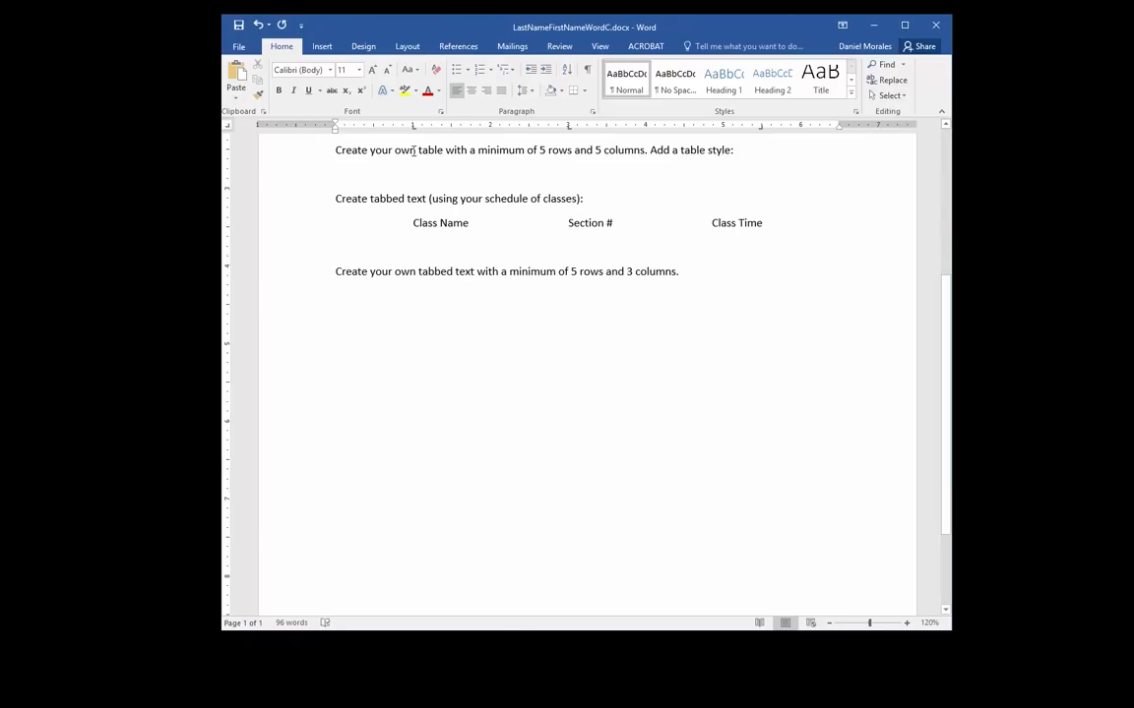
Set a 1-inch tab stop on the new line, show formatting marks, and tab to it
left_click(414, 126)
left_click(591, 72)
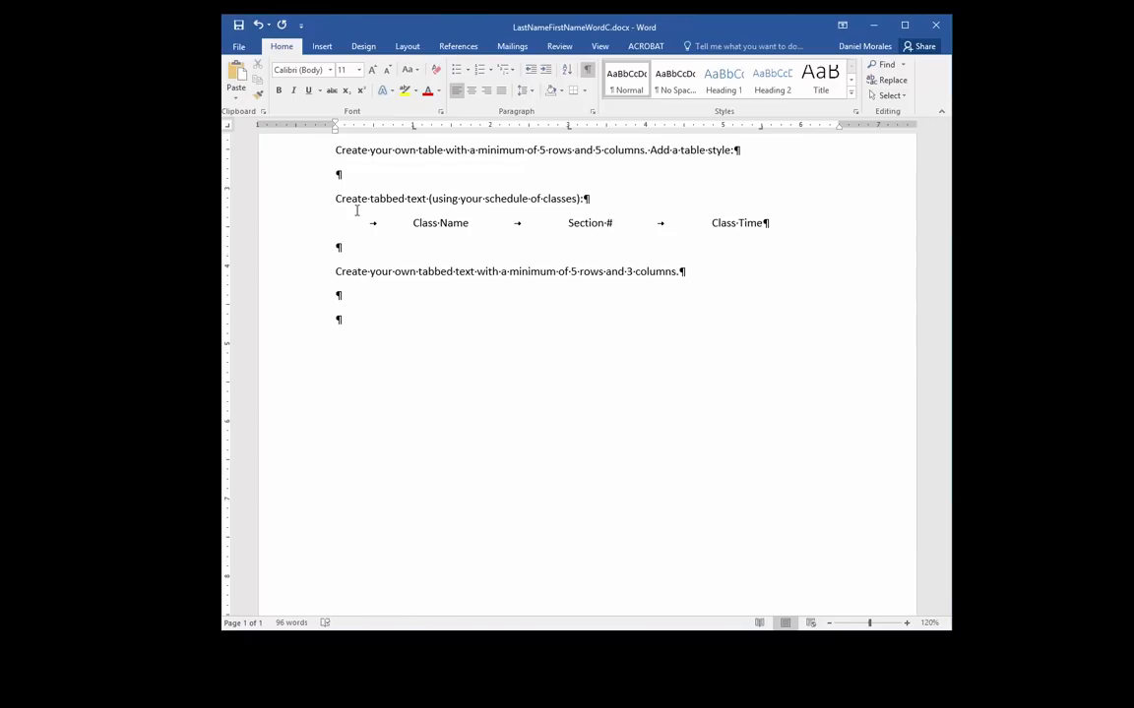
key("Tab")
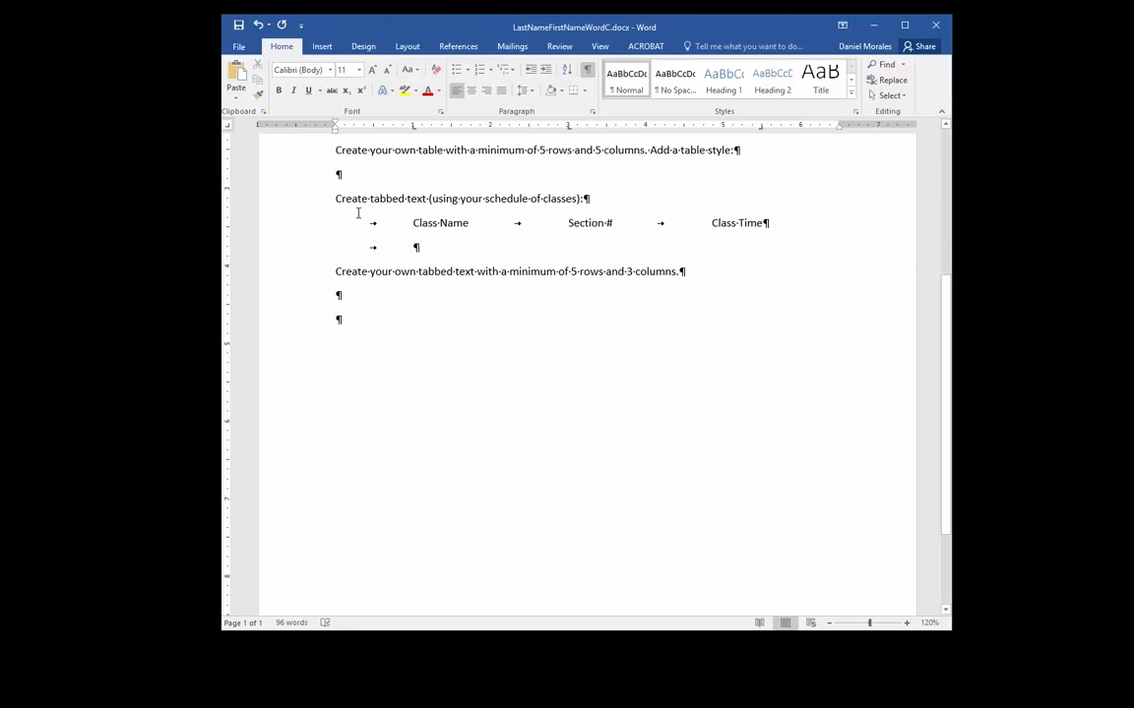
Paste the Information Systems 15 (52466) and Information Systems 60 (51158) rows, then select all three schedule lines
type("Information Systems 15\t52466\tTuesdays Thursdays 12-1:50pm \tInformation Systems 60\t51158\tMondays Wednesdays 2-6pm")
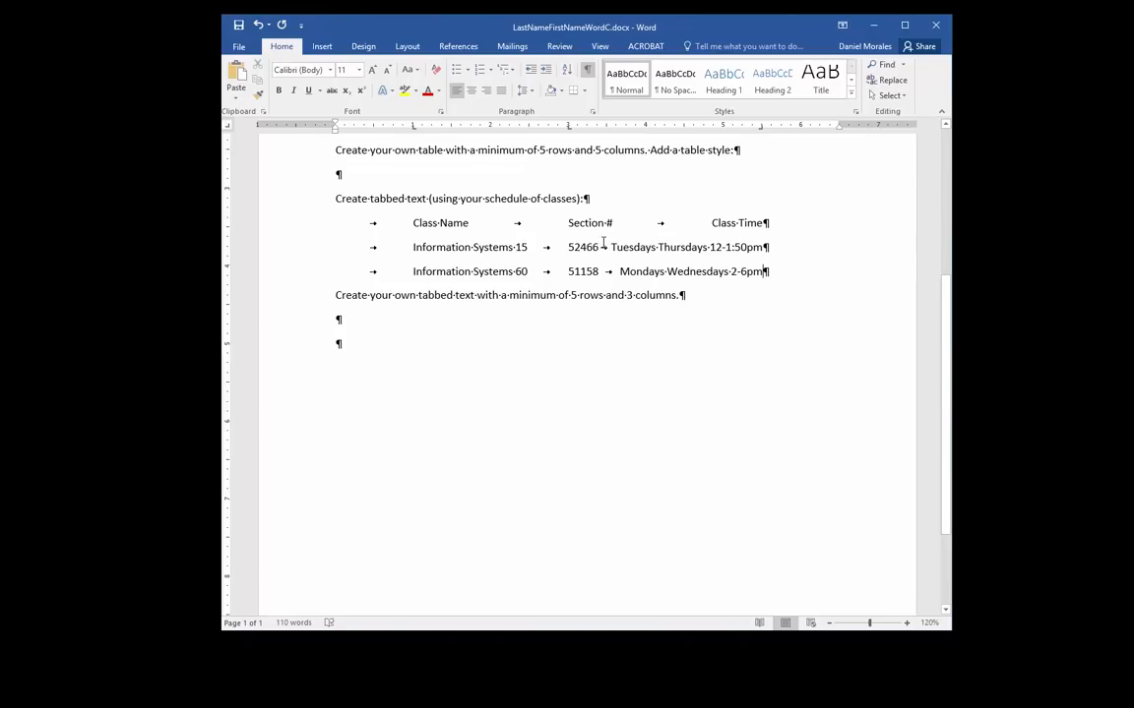
left_click_drag(367, 225, 763, 274)
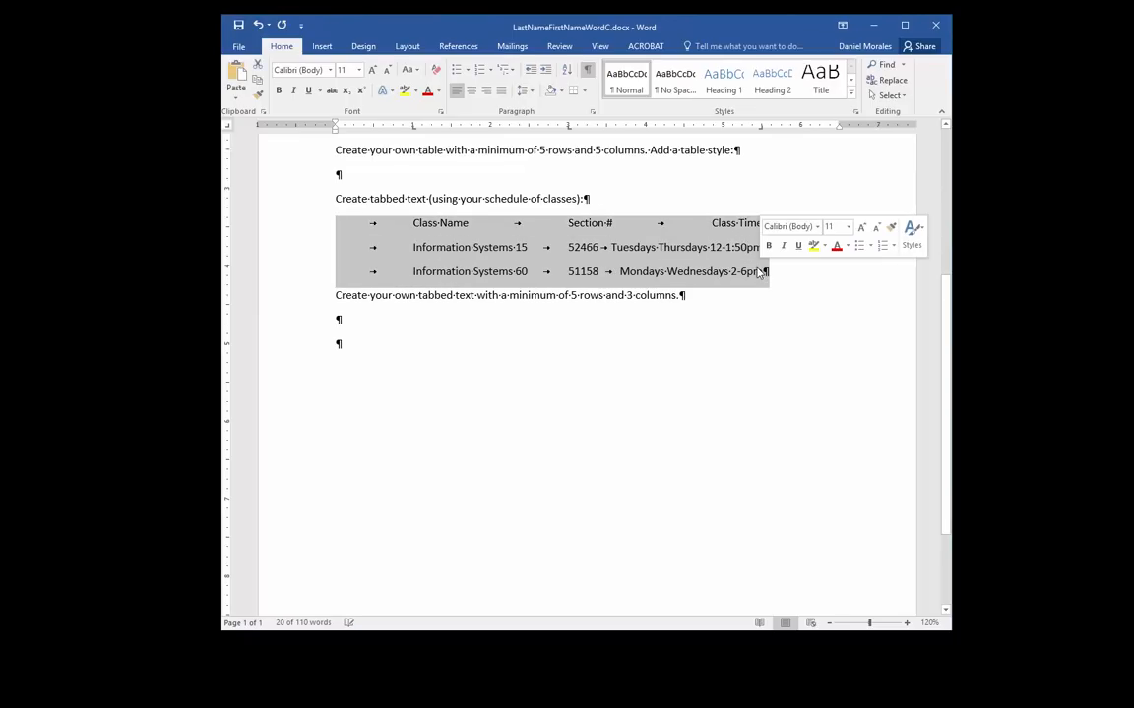
Move the Class Time right tab stop further right on the ruler for all three schedule lines
left_click_drag(760, 129, 800, 138)
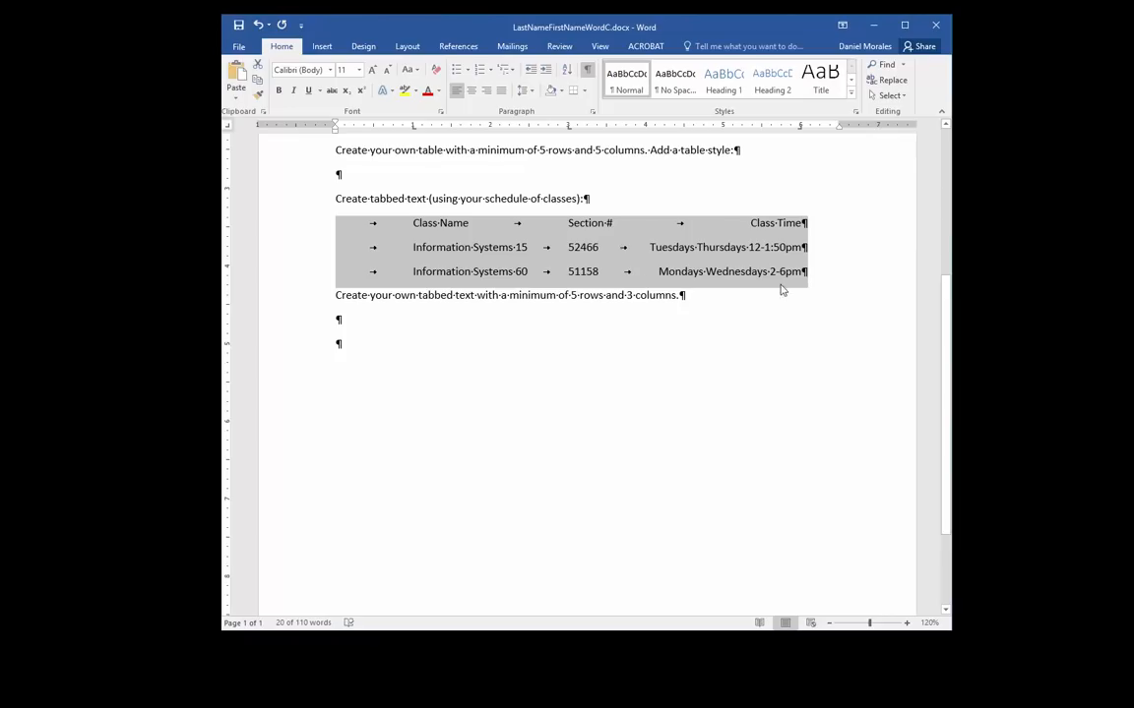
left_click(811, 286)
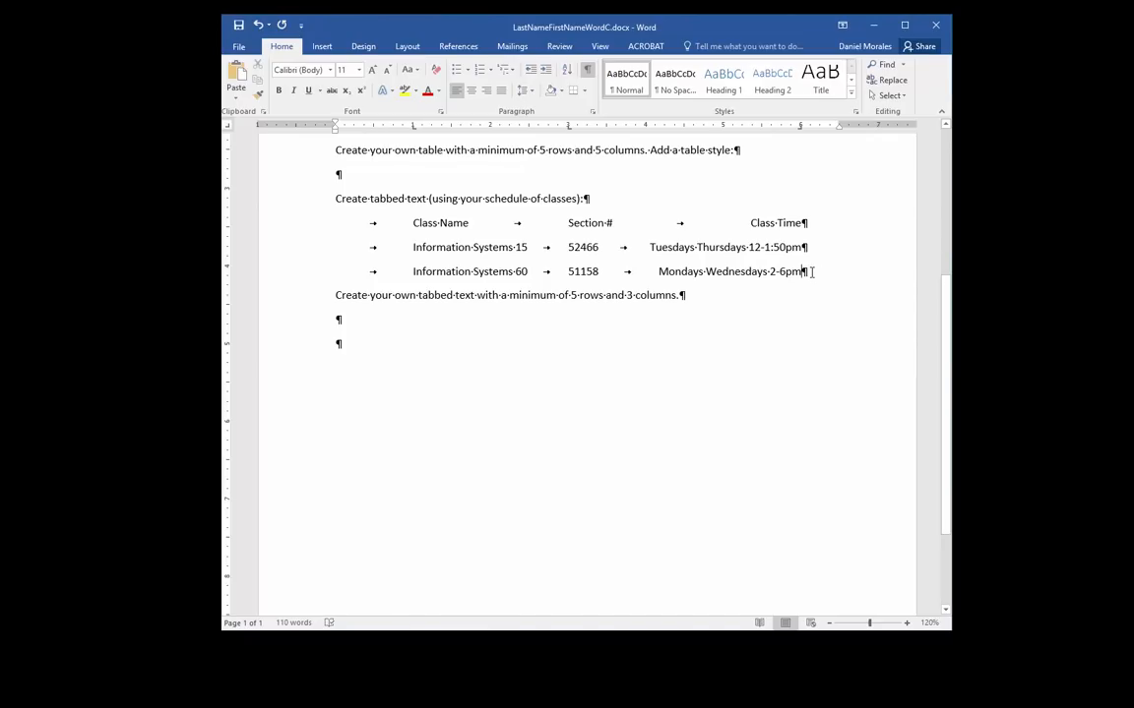
Delete the three tabbed schedule lines and paste the class schedule into the empty paragraph
left_click_drag(811, 271, 352, 224)
key("Delete")
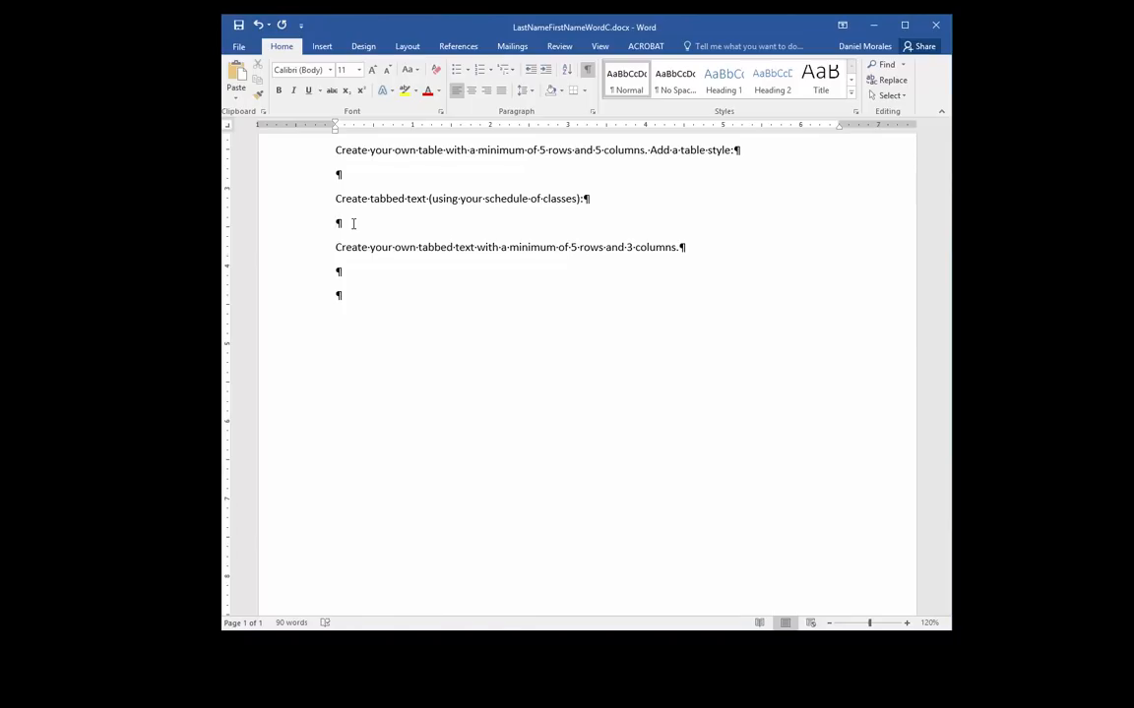
type("Class Name Title Time IS 15 Computer Concepts Tuesday Thursday 12-1:50pm IS 60 Operating Systems Monday Wednesday 2-5:50pm IS 40A Web Development Online IS 63 Computer Networking Thursday 6-9:50pm")
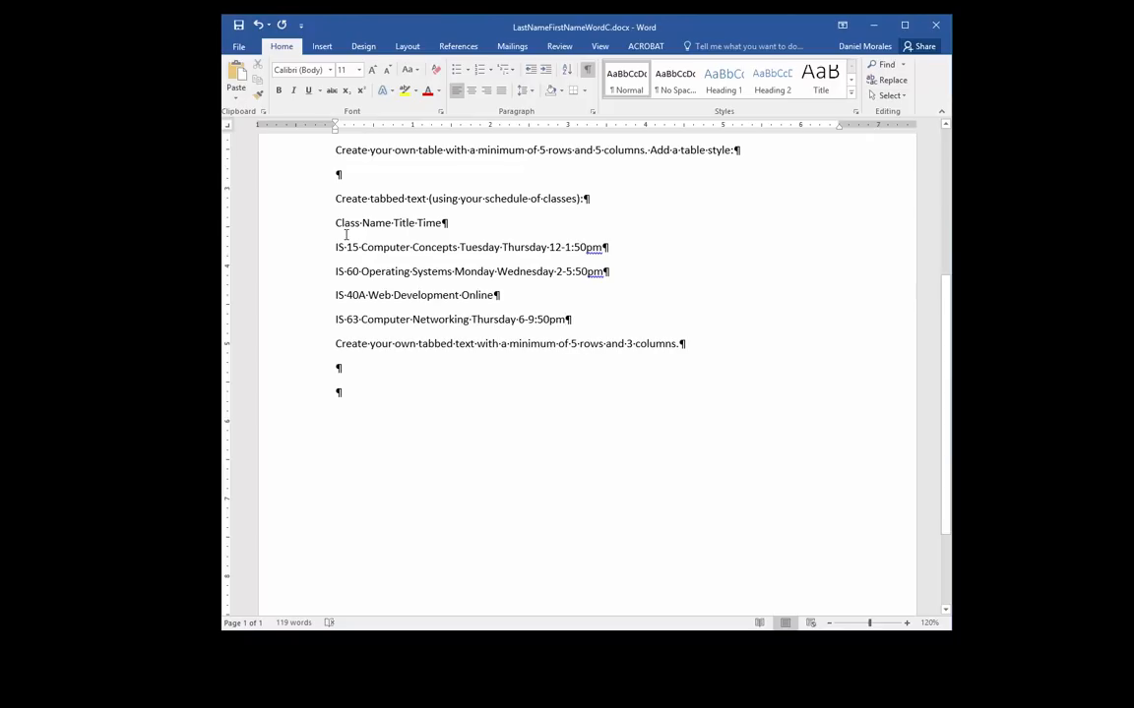
left_click_drag(334, 246, 607, 321)
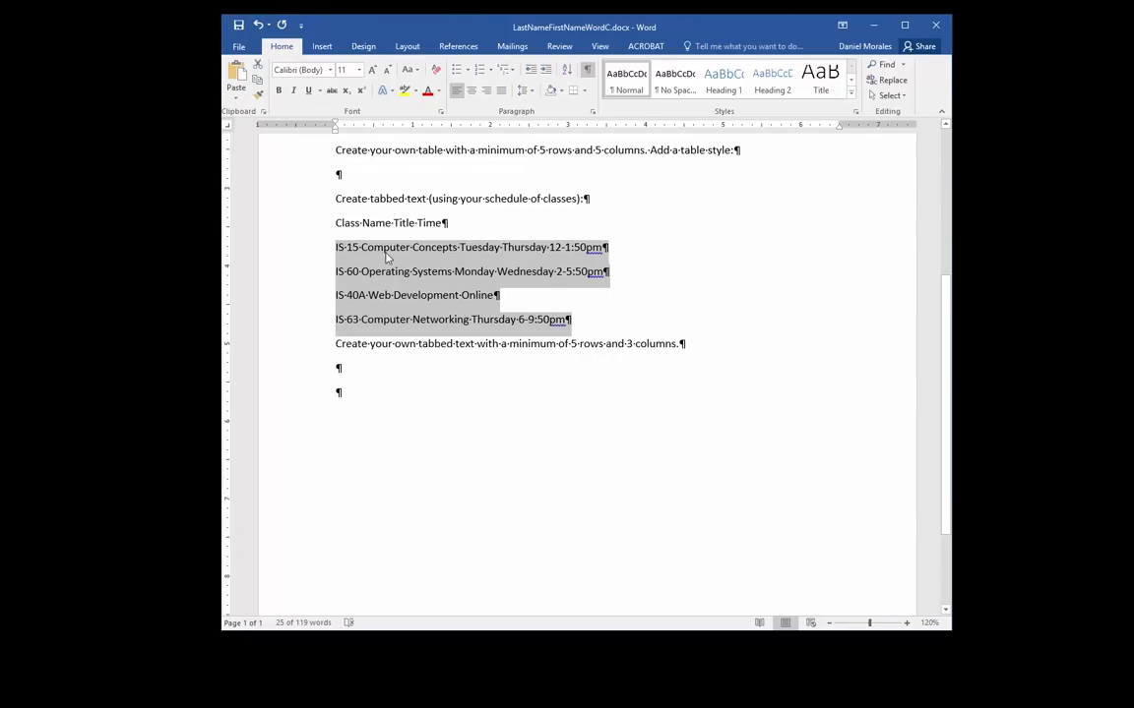
left_click(544, 298)
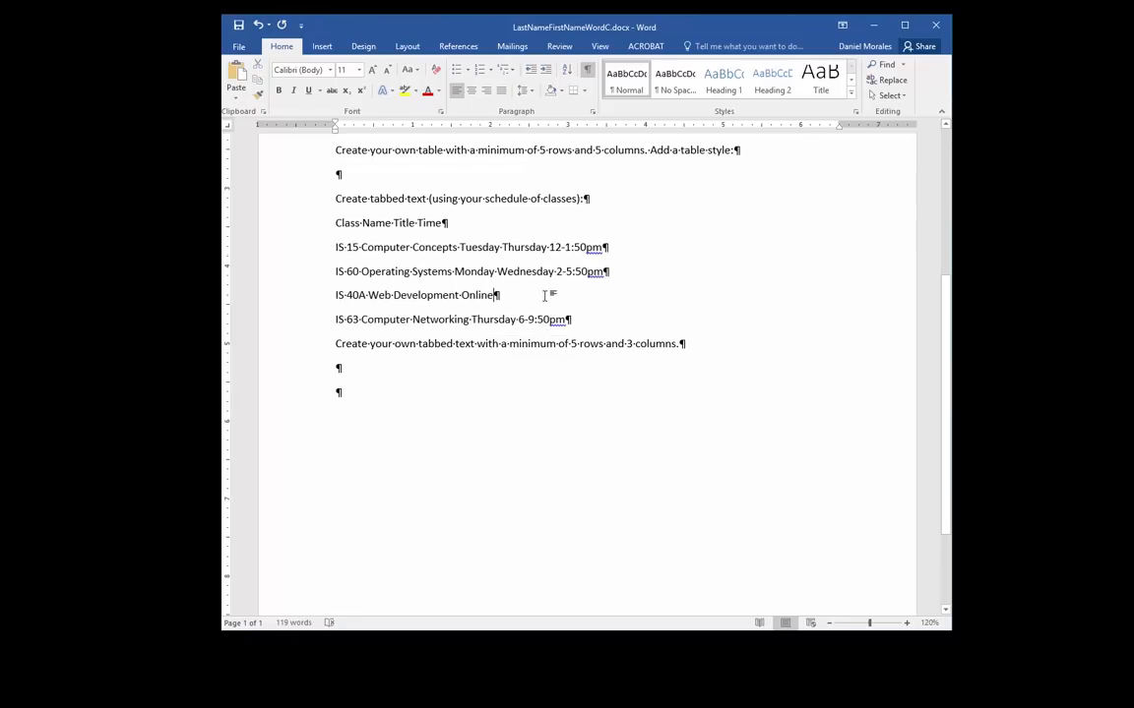
left_click(336, 222)
left_click_drag(351, 225, 563, 321)
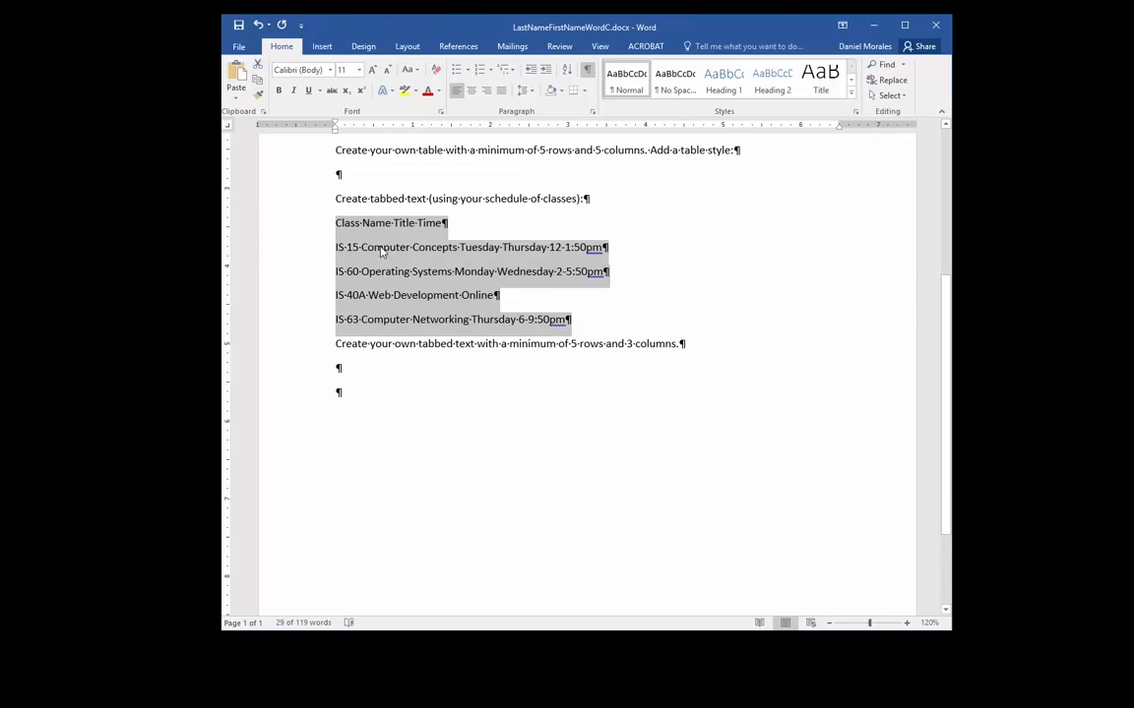
left_click(338, 195)
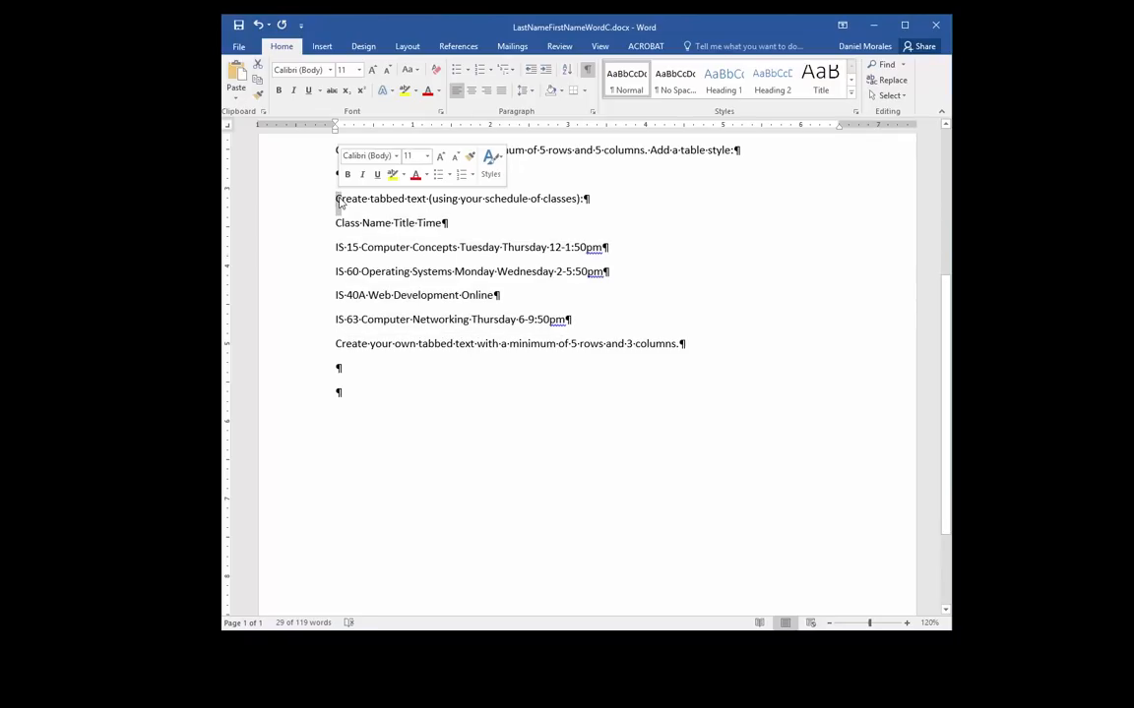
left_click_drag(337, 198, 571, 337)
left_click(445, 294)
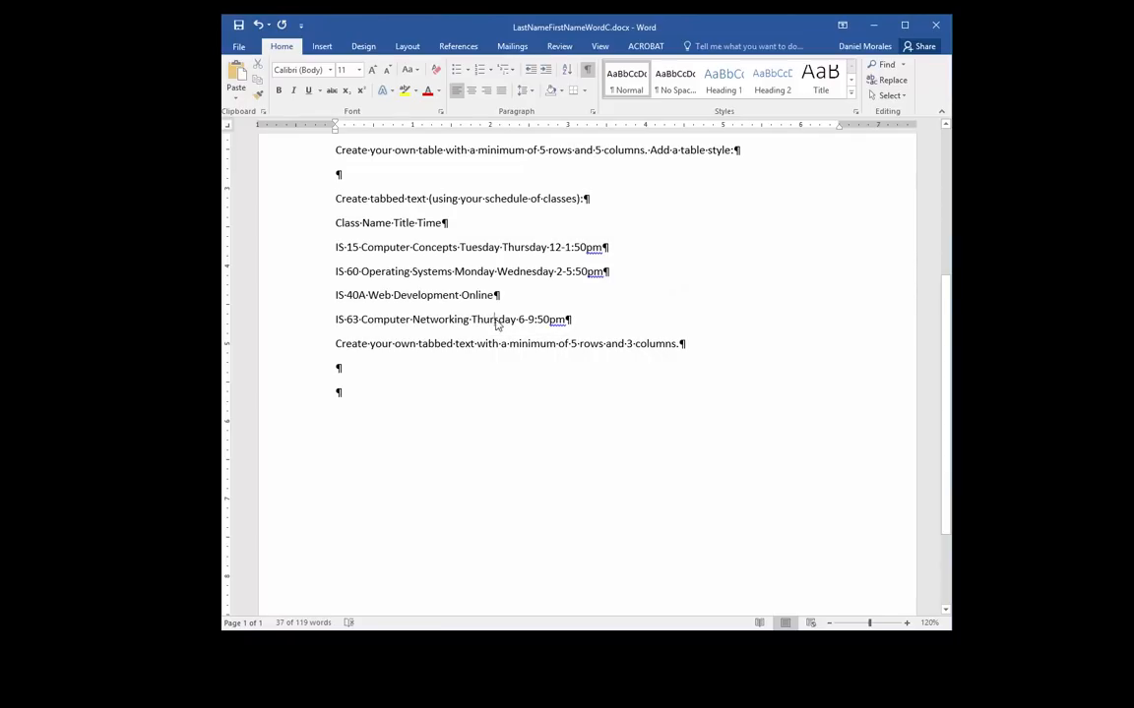
left_click_drag(338, 222, 568, 322)
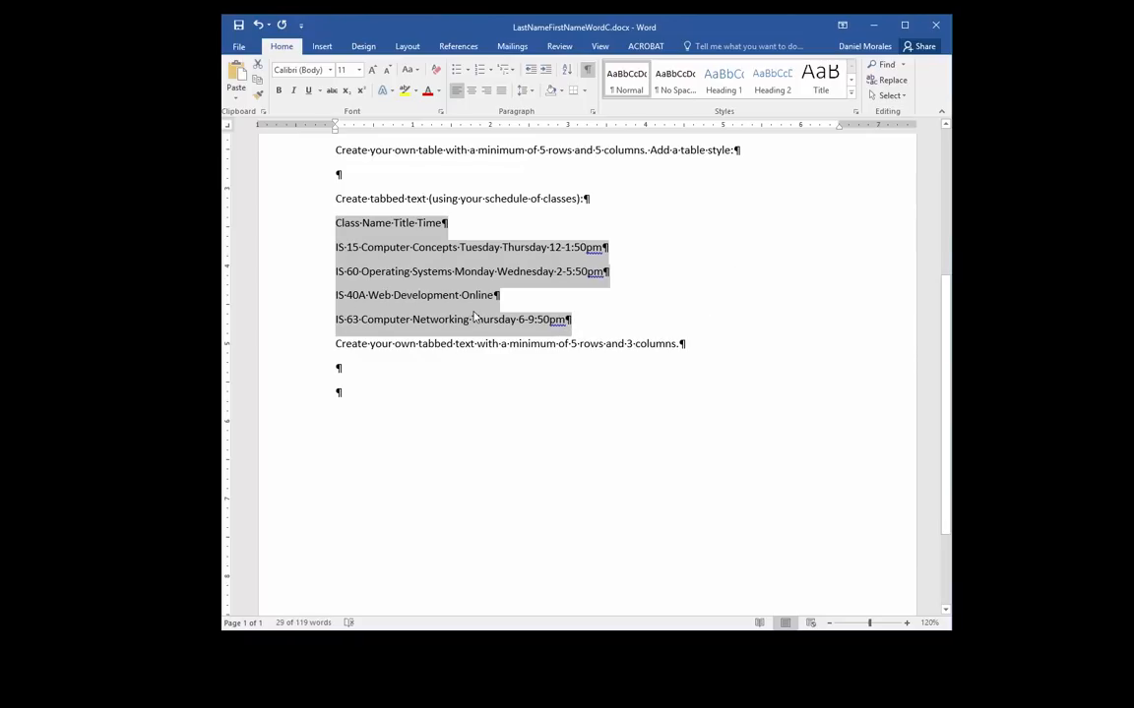
Set the schedule lines to 1.0 line spacing with no space after each paragraph
left_click(533, 90)
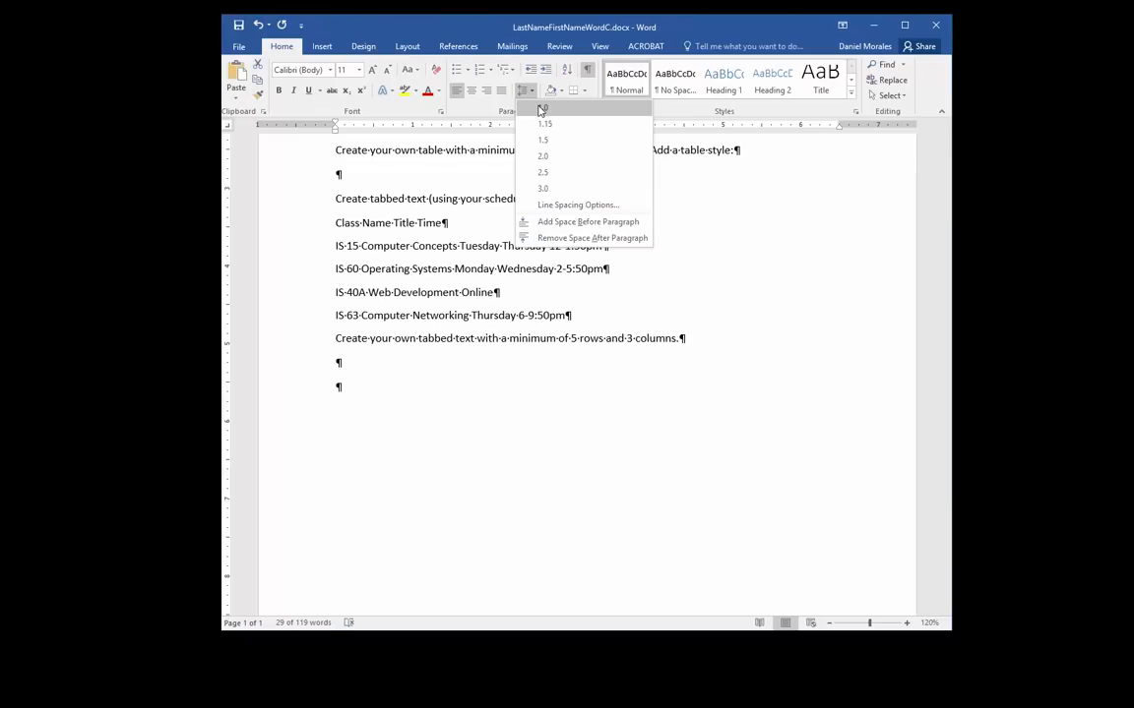
left_click(539, 110)
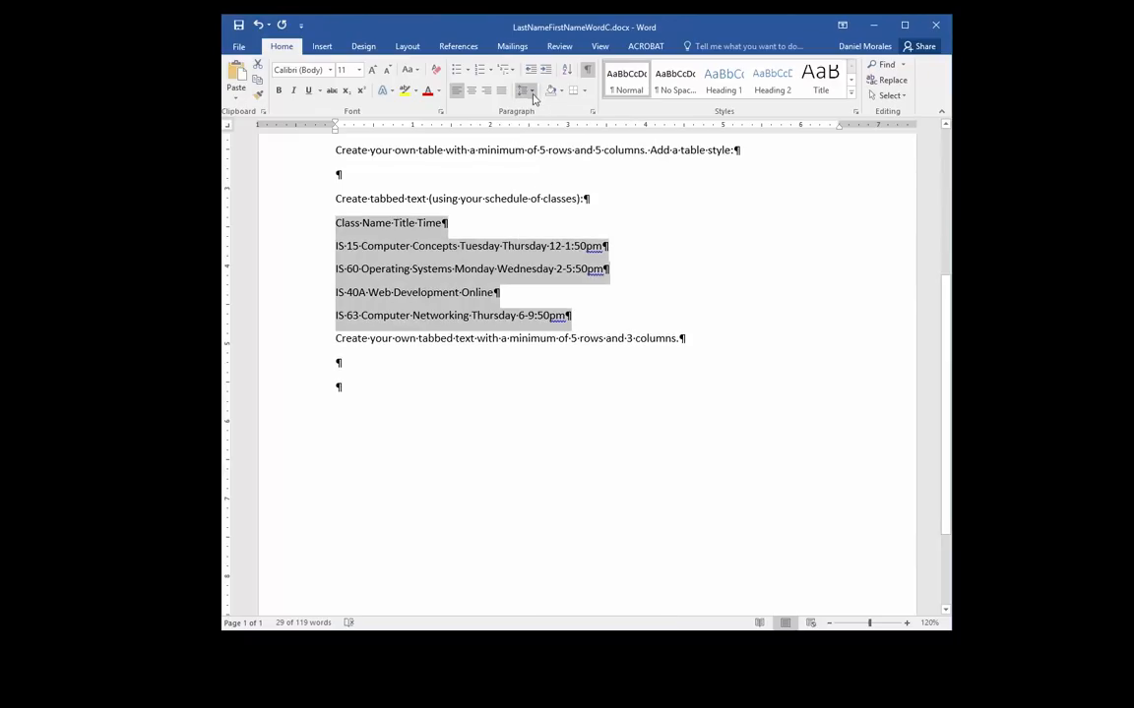
left_click(529, 90)
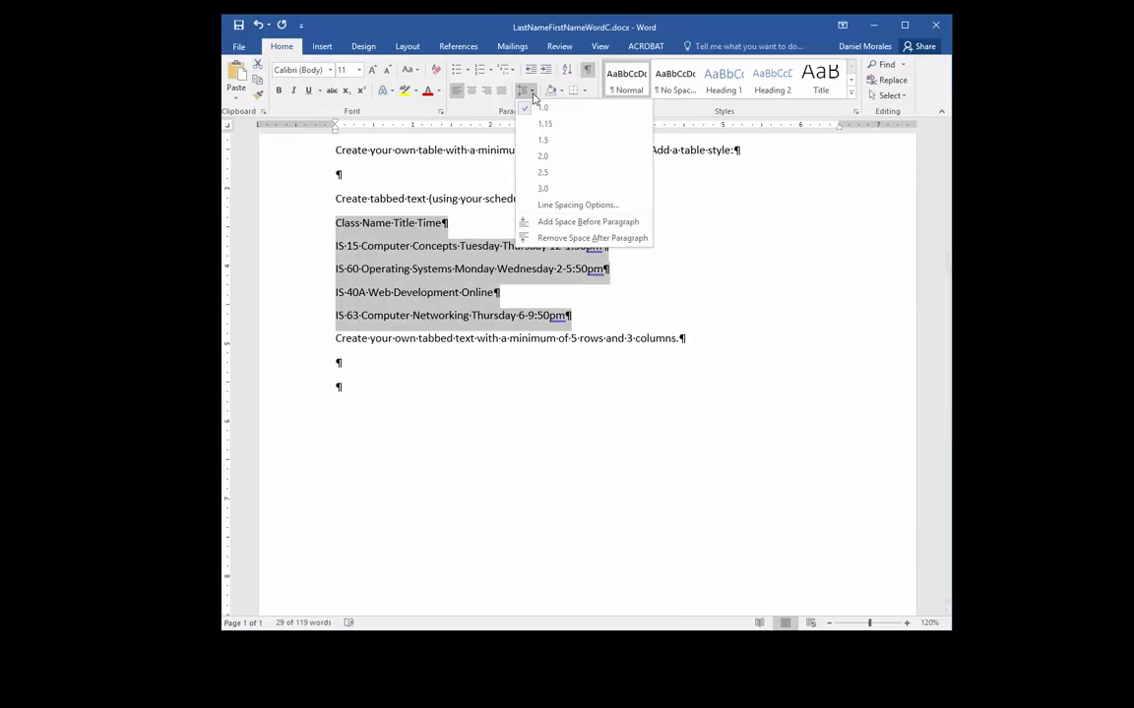
left_click(550, 239)
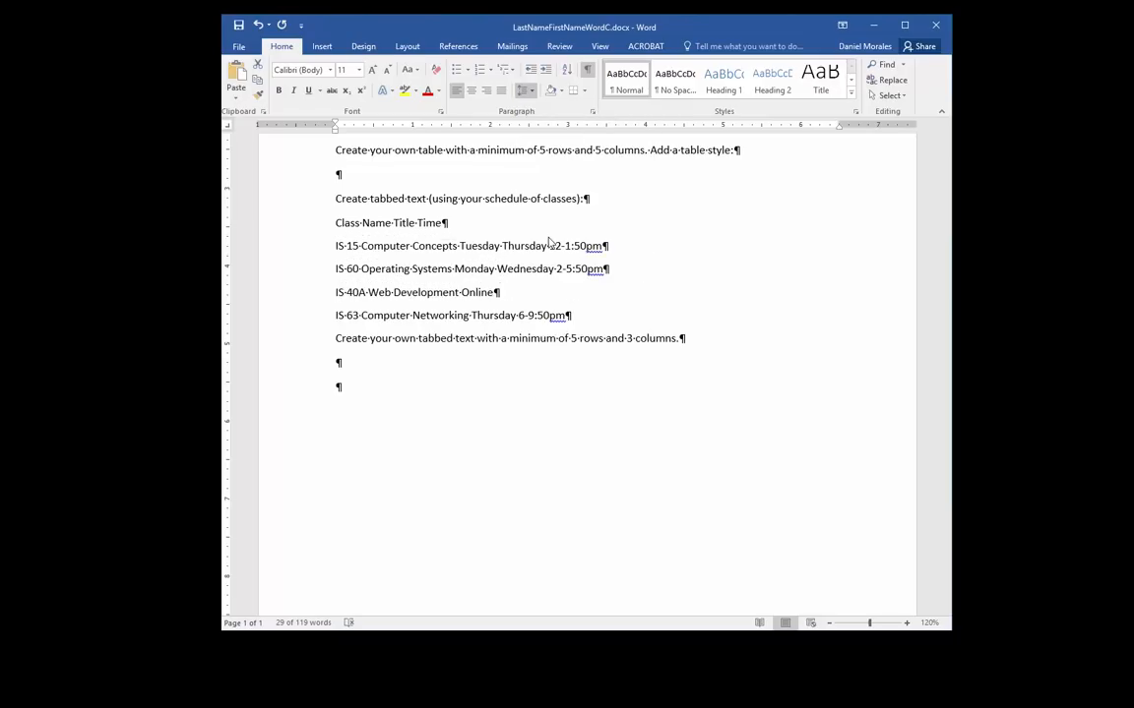
Add an empty line after the IS-63 row and select all five schedule lines
left_click(575, 284)
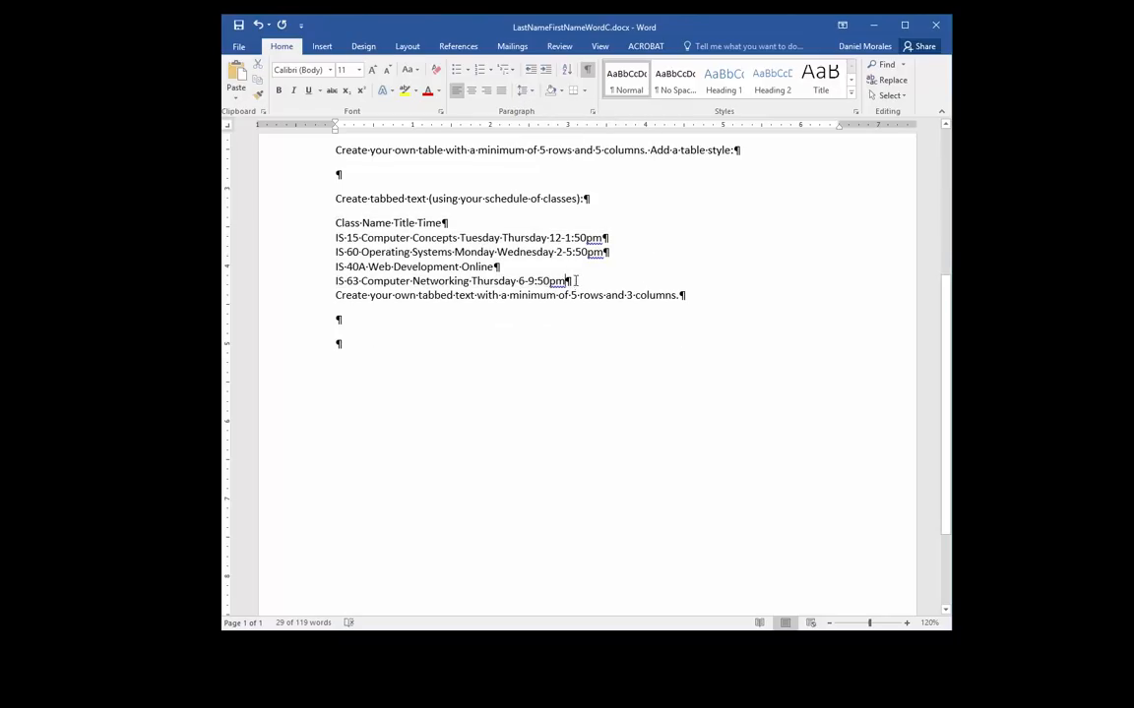
key("Return")
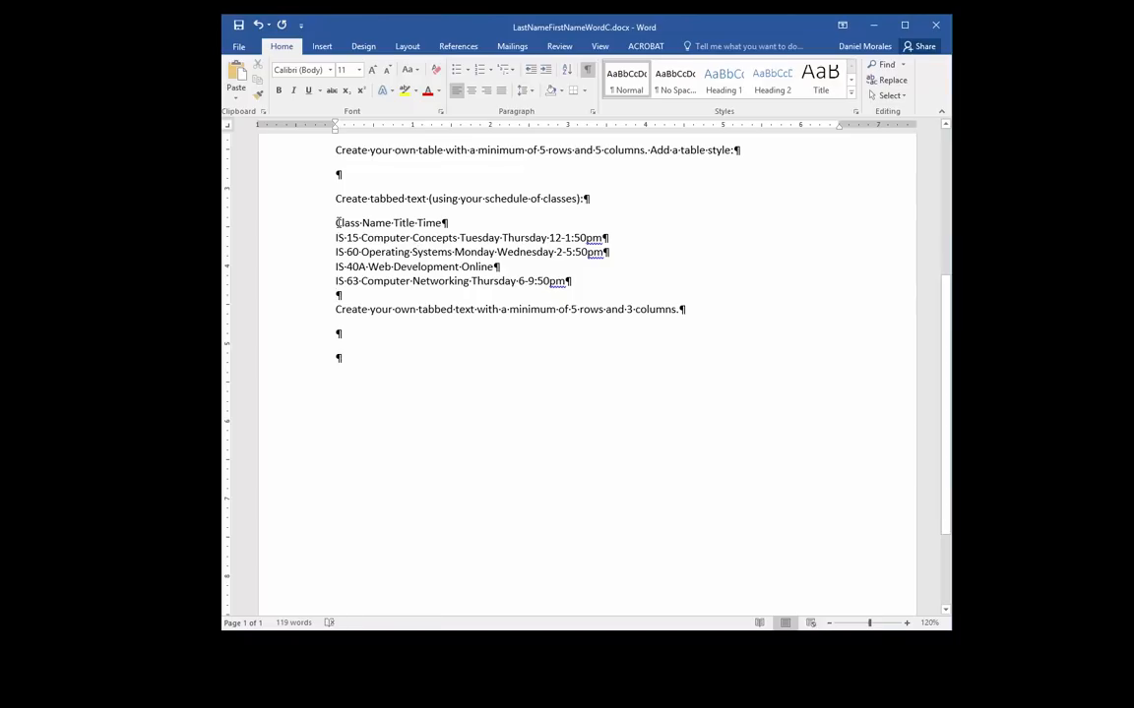
left_click_drag(336, 222, 560, 275)
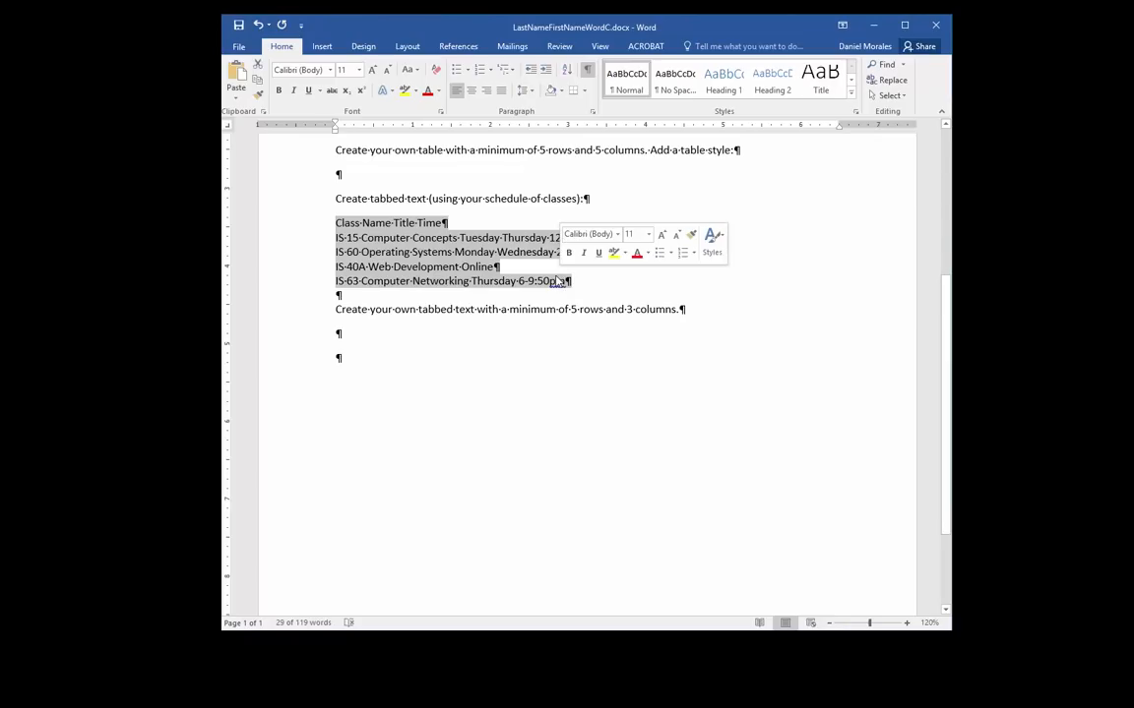
Select the five schedule lines and open the Paragraph dialog, moving it aside
left_click(337, 222)
left_click_drag(336, 223, 352, 295)
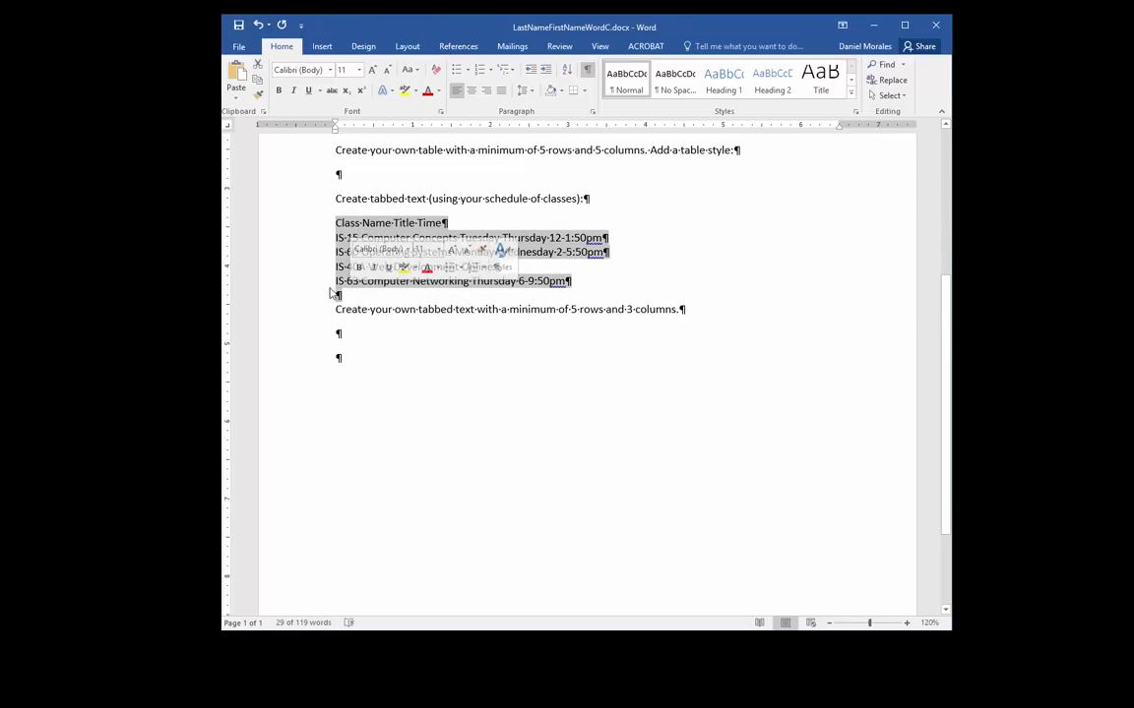
left_click(336, 222)
left_click_drag(337, 222, 558, 280)
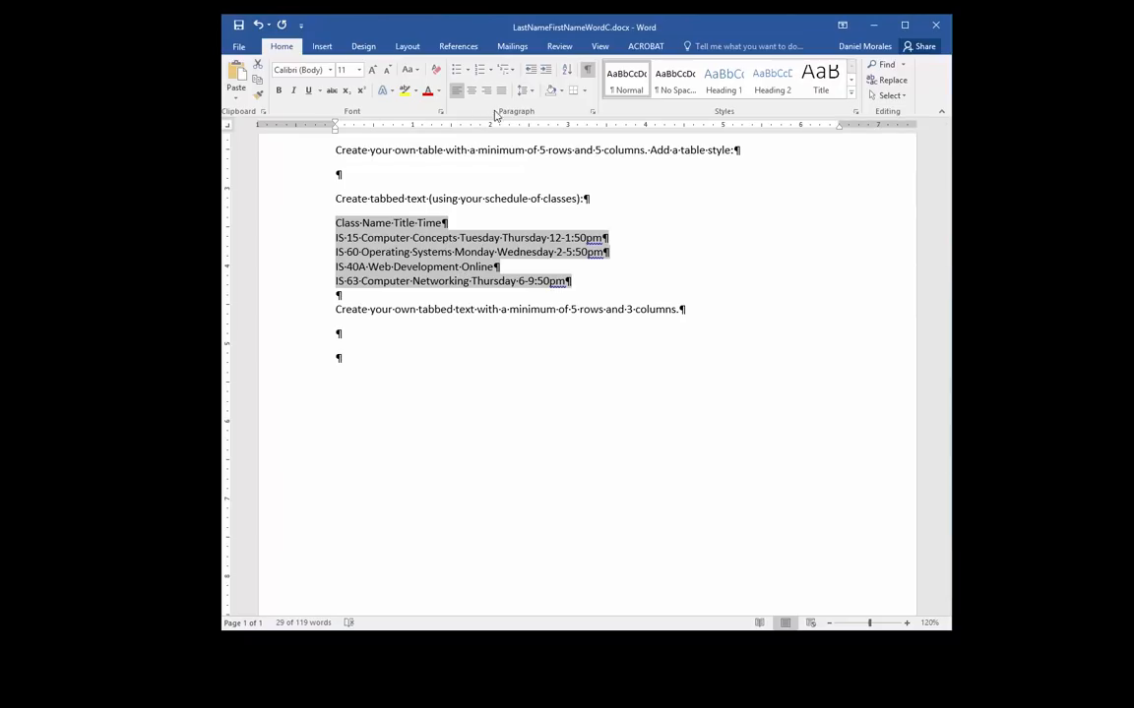
left_click(591, 112)
left_click_drag(597, 146, 687, 118)
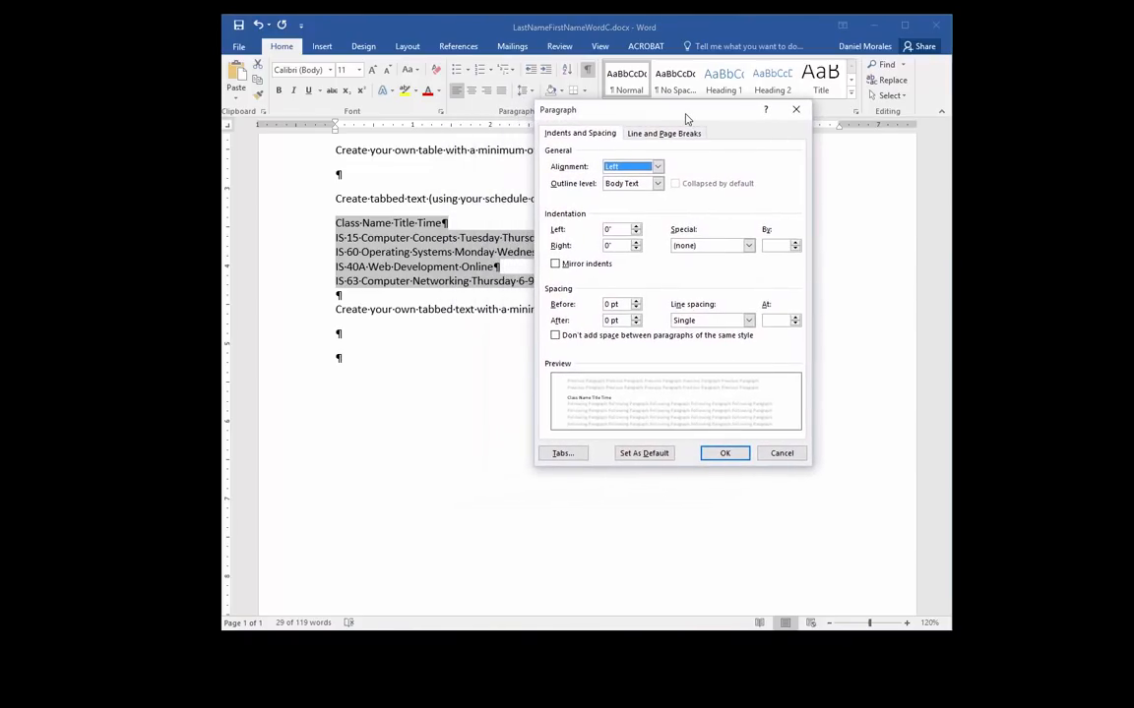
Add left tab stops at 1", 3" and 5.5" to the schedule lines in the Tabs dialog
left_click(563, 454)
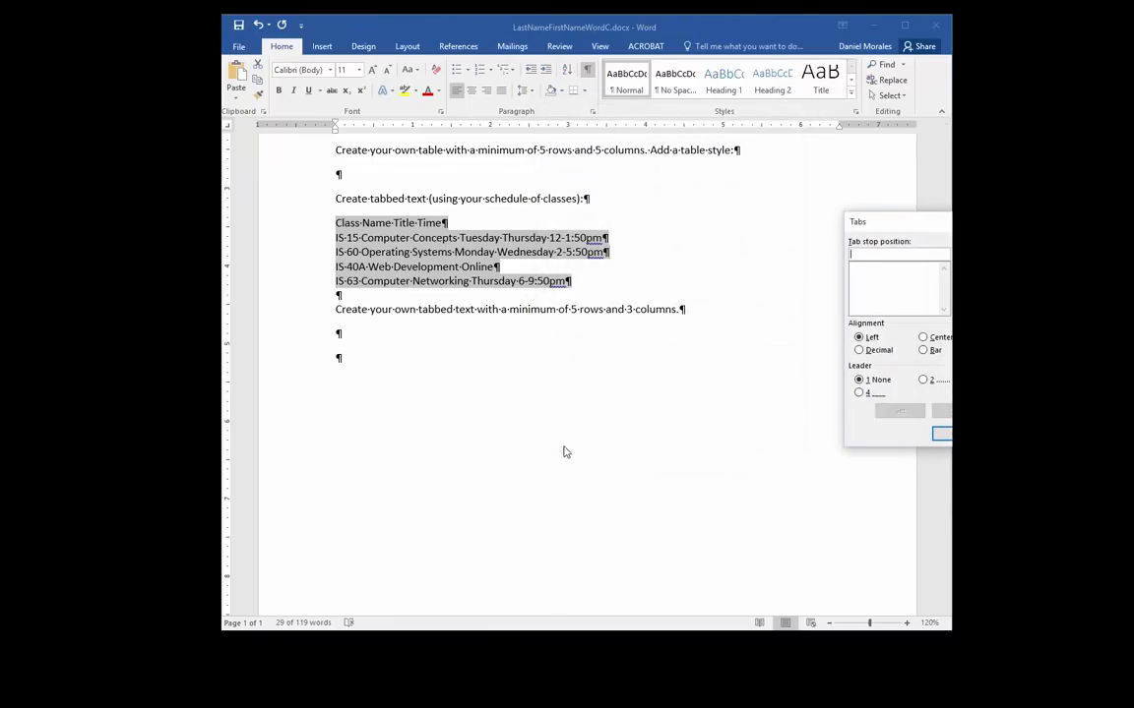
left_click_drag(792, 207, 502, 315)
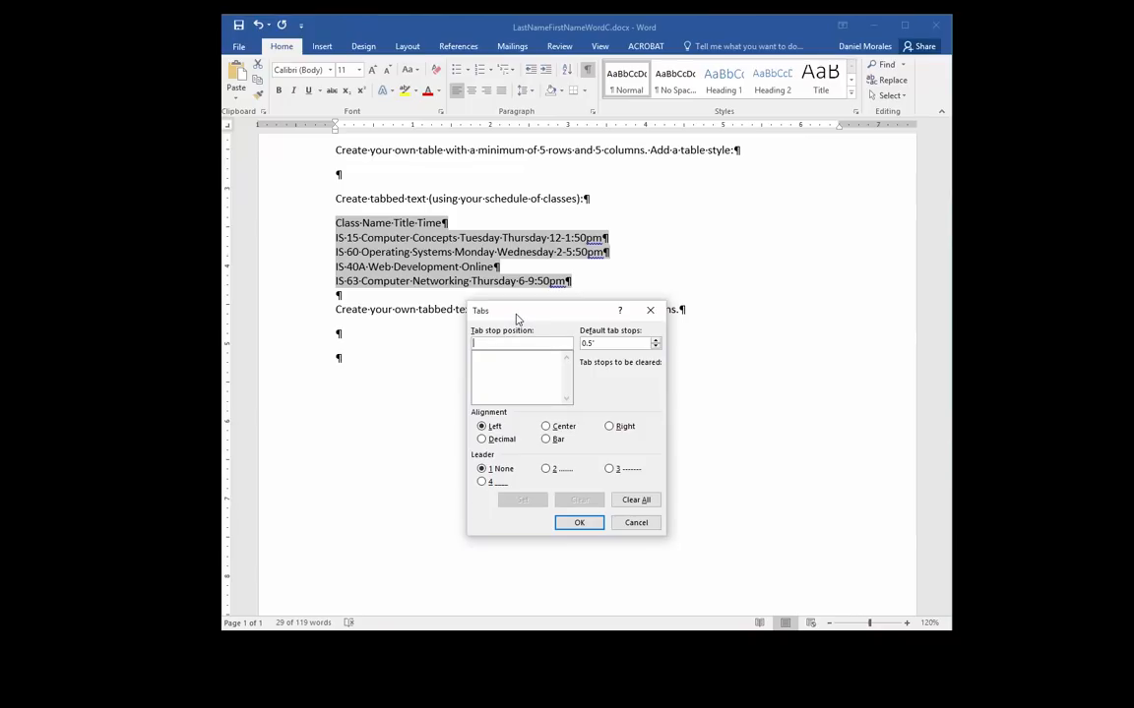
type("1")
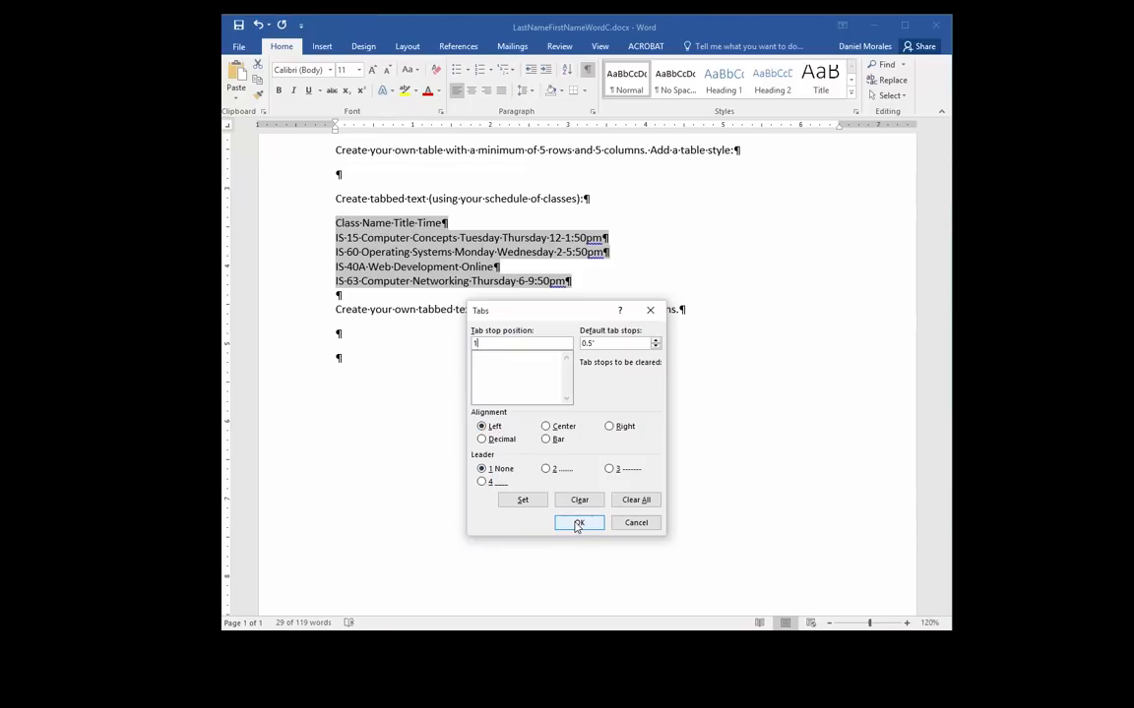
left_click(524, 501)
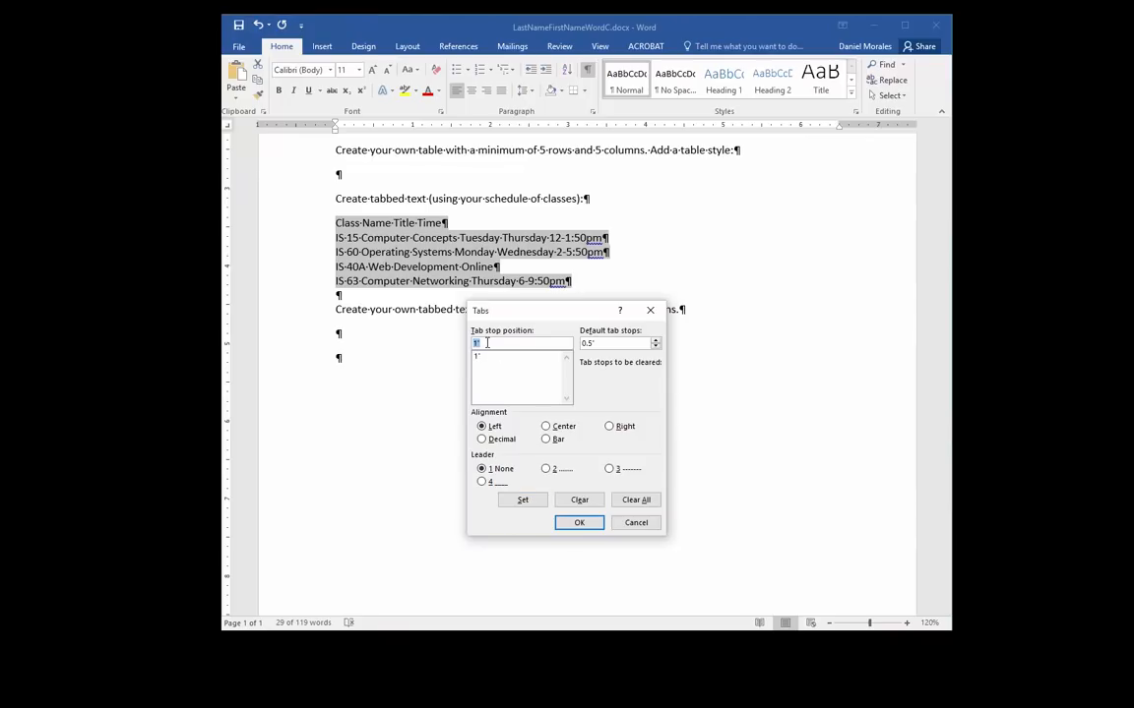
left_click_drag(485, 344, 473, 347)
type("3")
left_click(516, 500)
type("5.5")
left_click(513, 500)
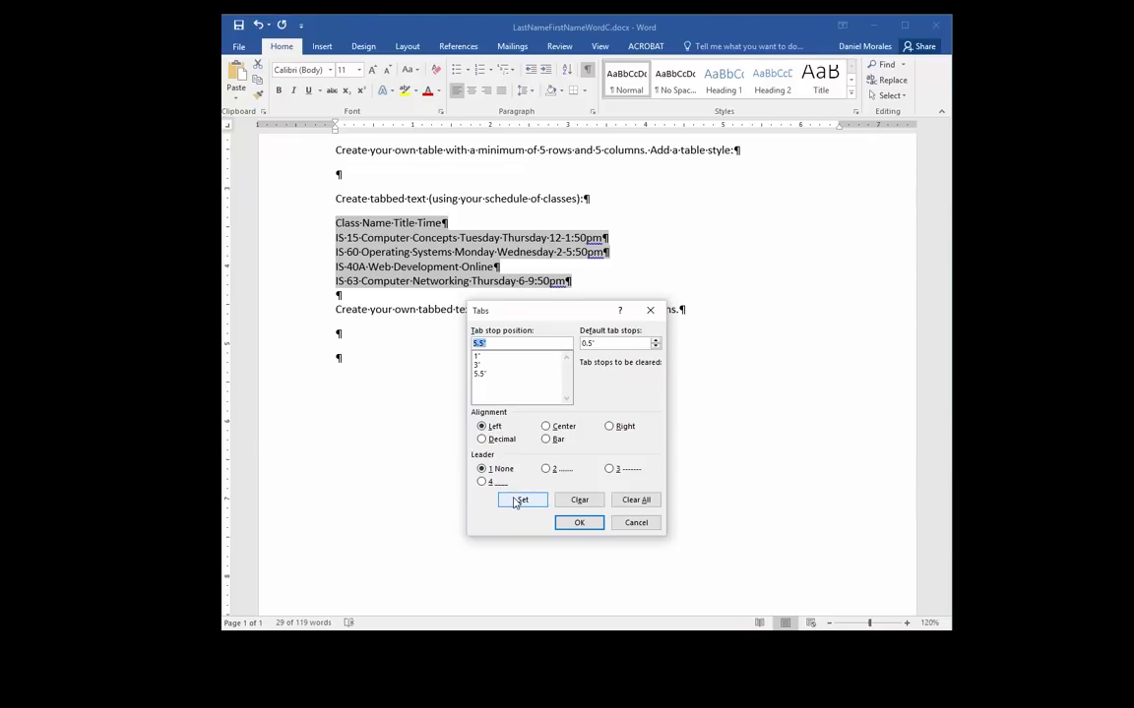
left_click(582, 524)
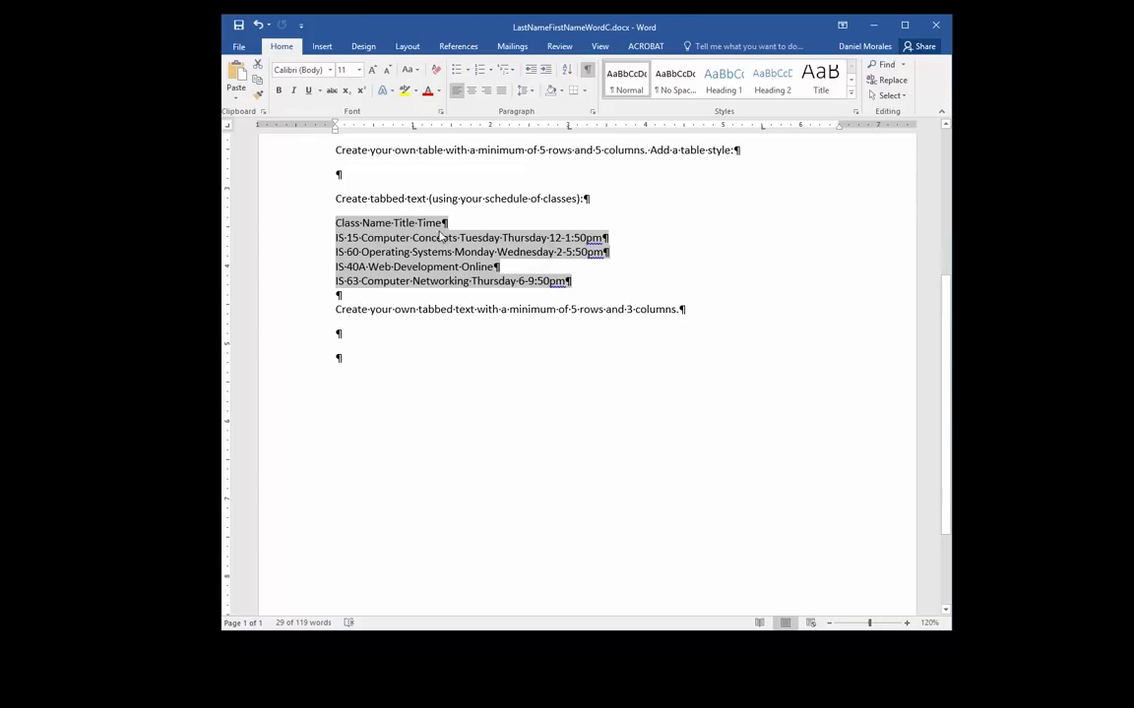
left_click(410, 222)
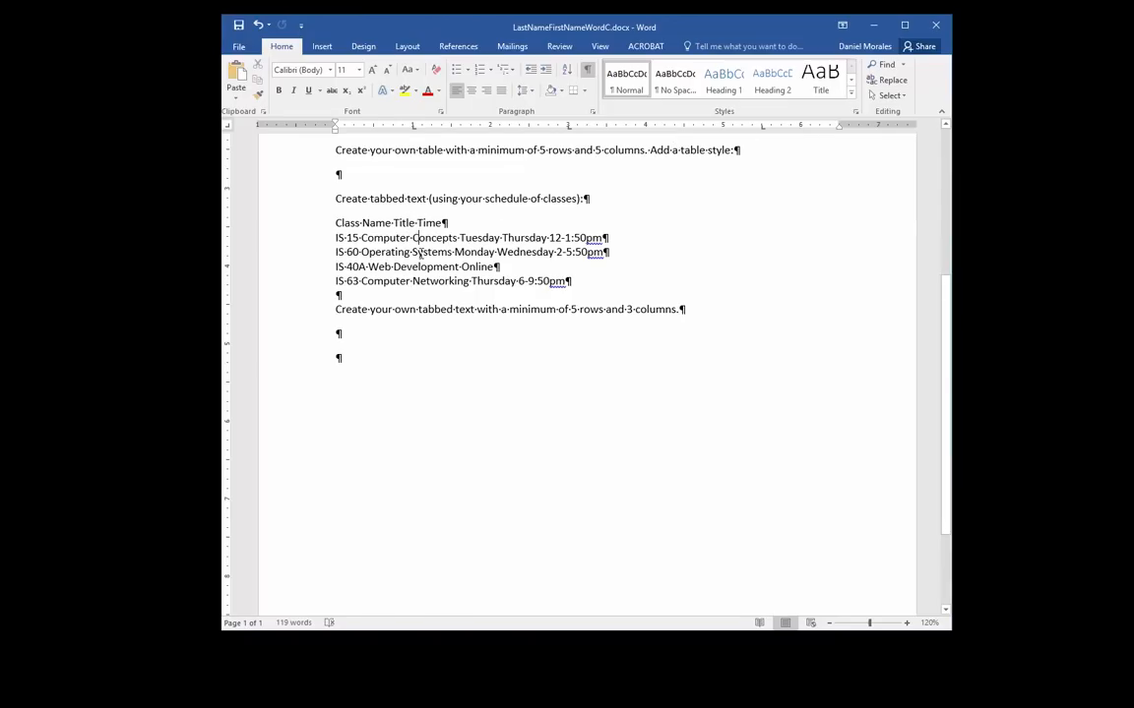
left_click(420, 267)
left_click(426, 281)
left_click(353, 297)
left_click(366, 238)
left_click(763, 127)
left_click_drag(335, 223, 567, 281)
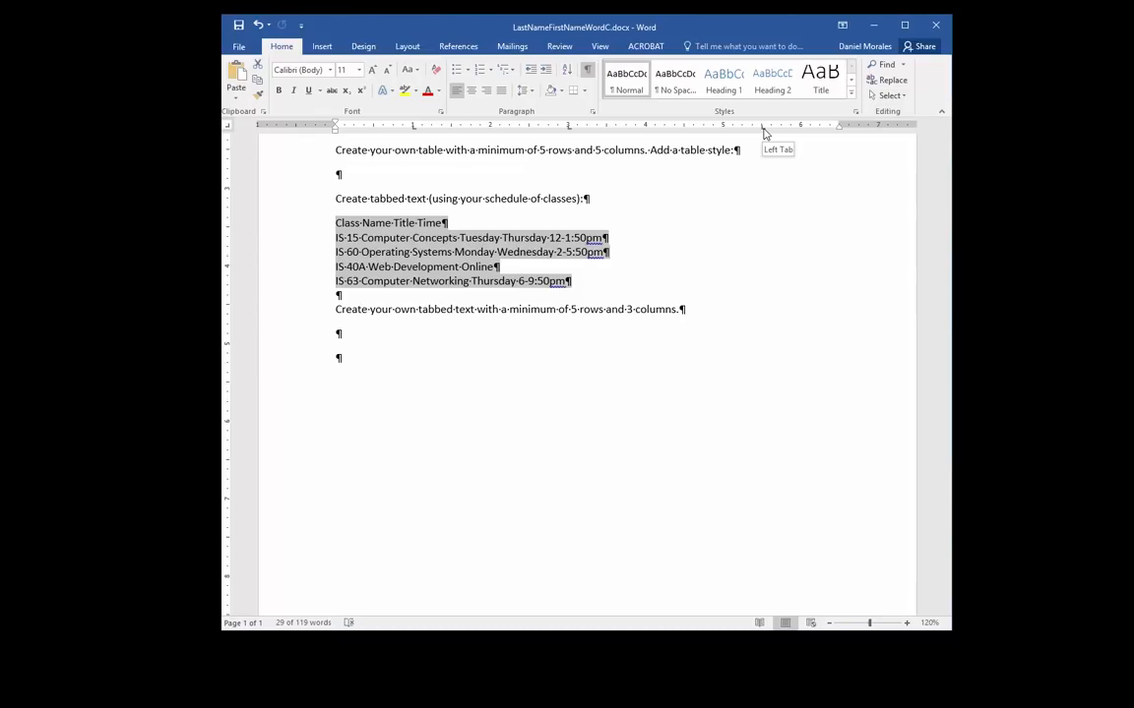
Change the 5.5" tab stop to right alignment in the Tabs dialog
double_click(764, 133)
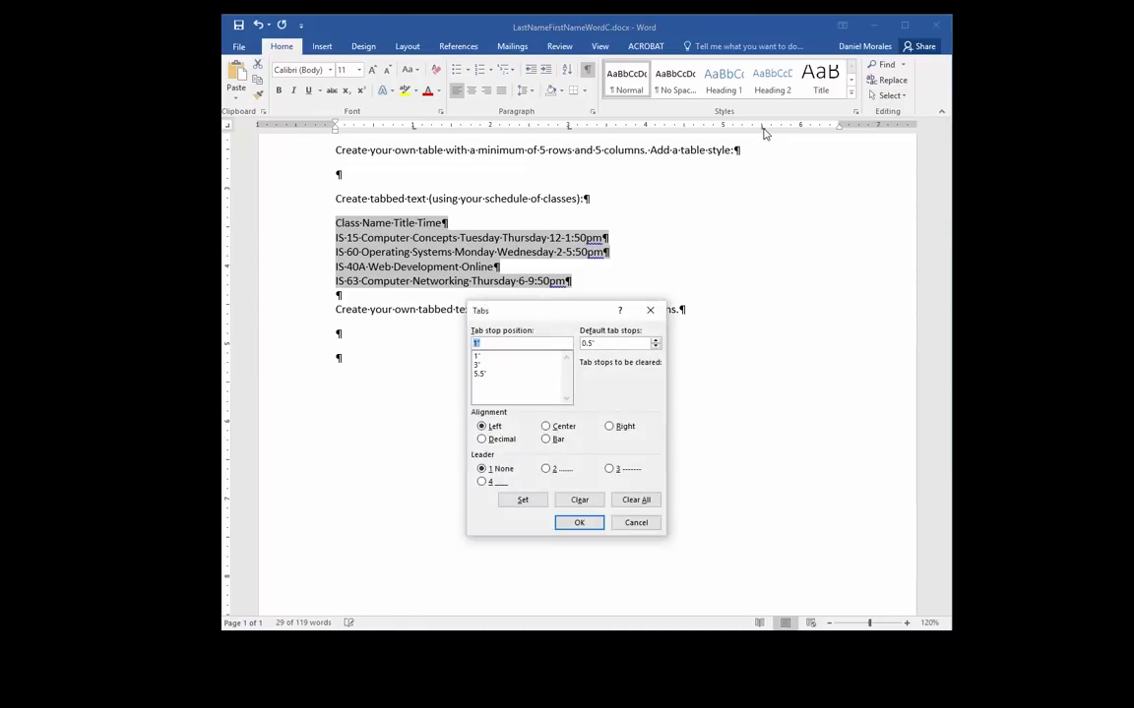
left_click_drag(585, 315, 756, 209)
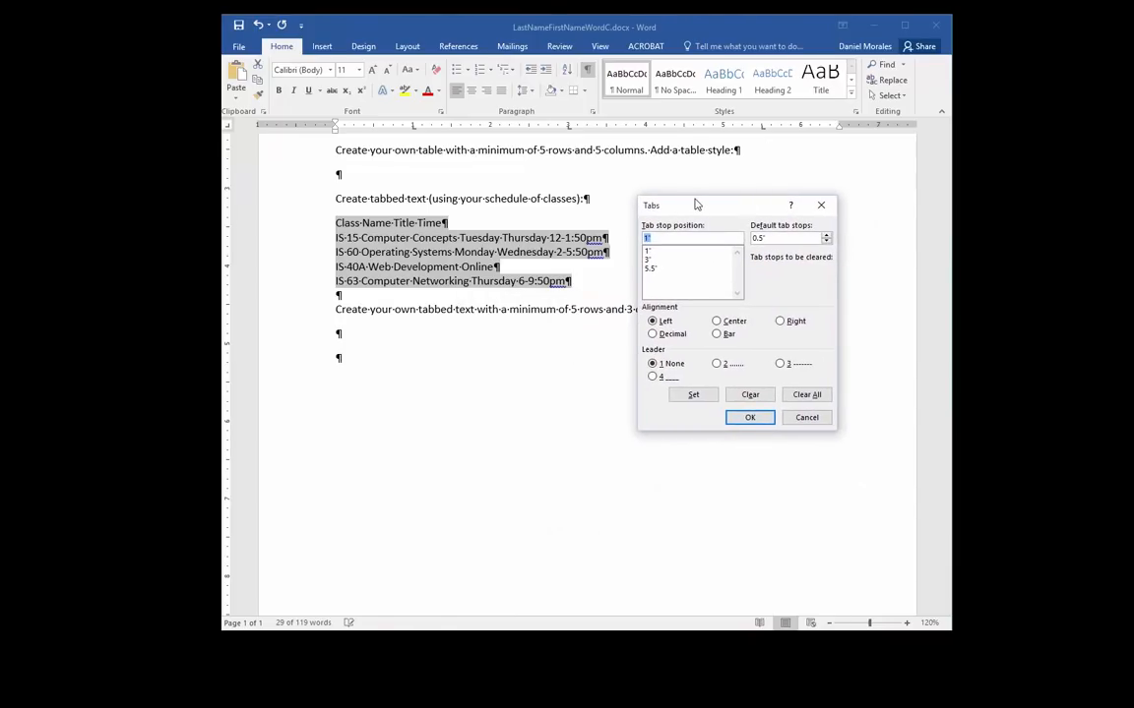
left_click(655, 276)
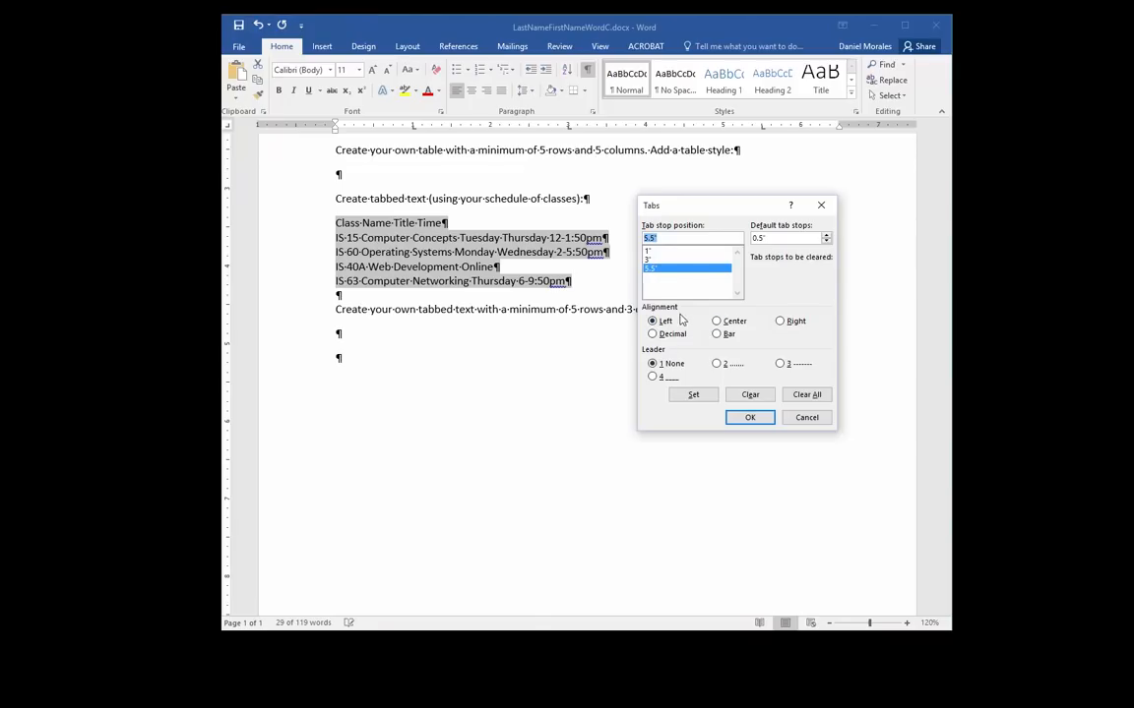
left_click(781, 321)
left_click(693, 395)
left_click(749, 418)
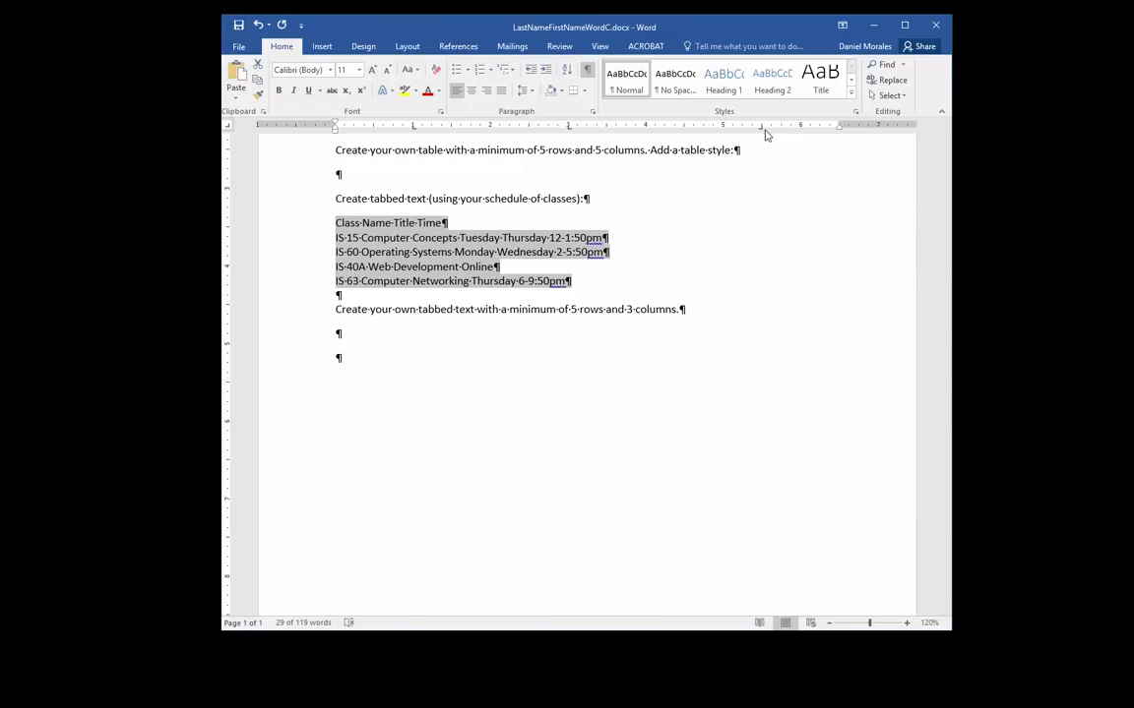
Tab the header line so Class Name, Title and Time sit in their columns
left_click(420, 248)
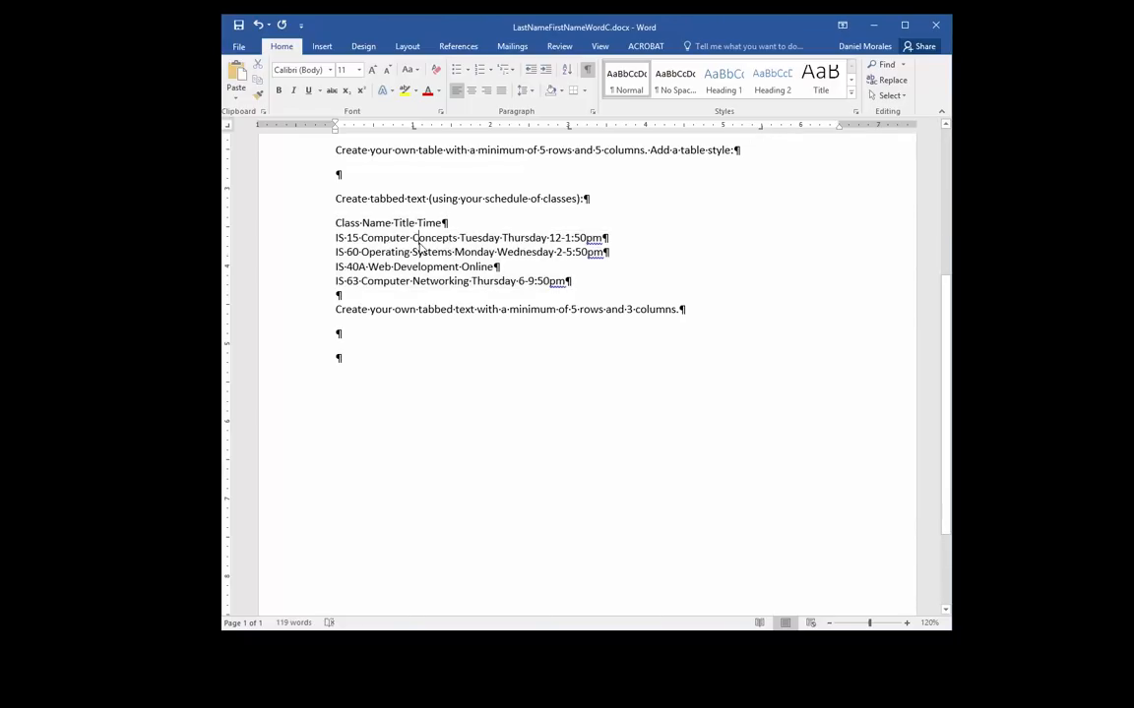
left_click(337, 224)
key("Tab")
left_click(470, 223)
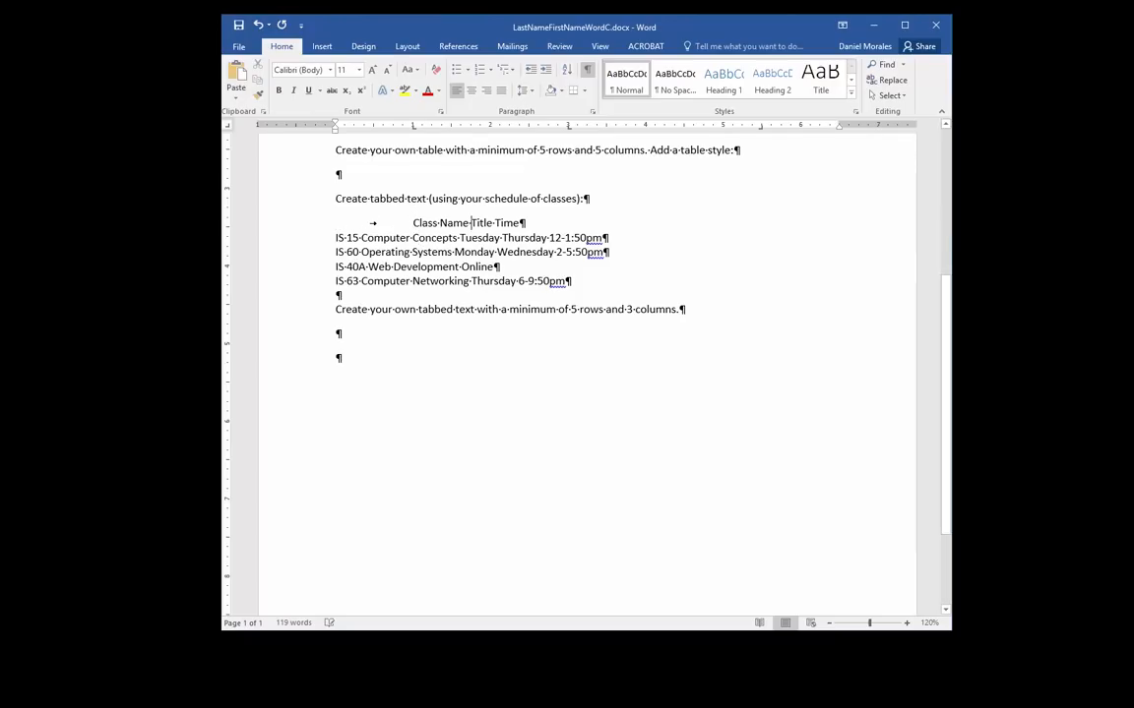
key("Tab")
left_click(591, 223)
key("Tab")
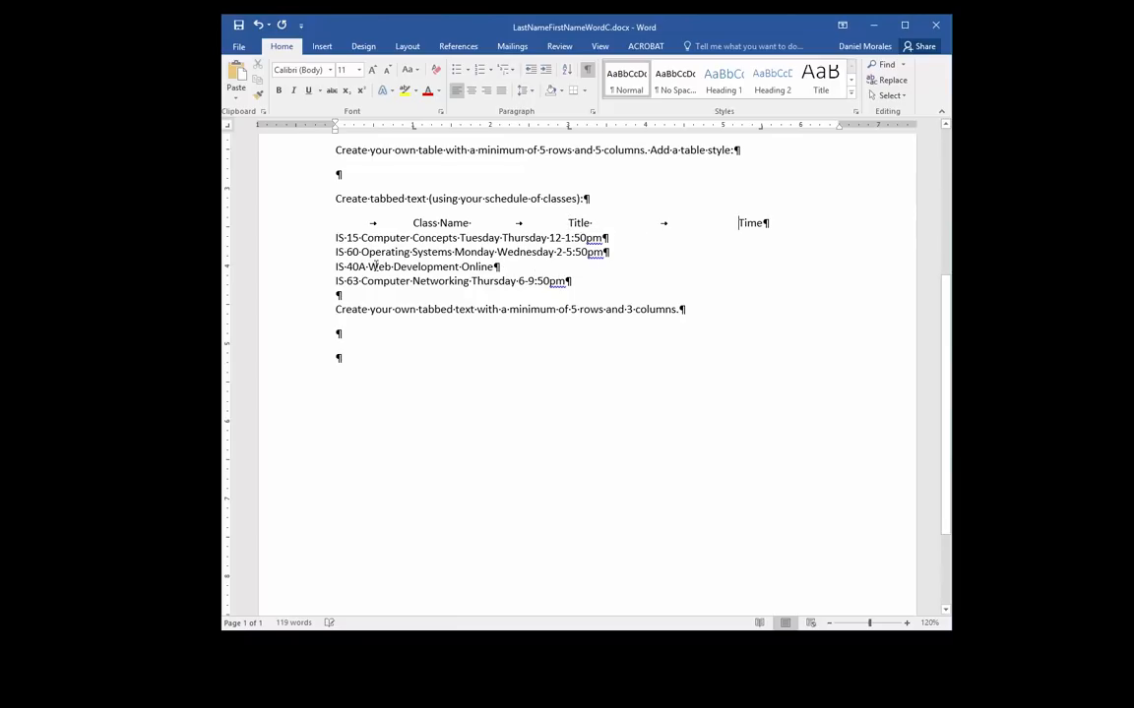
Indent the IS-15, IS-60, IS-40A and IS-63 lines under Class Name with a tab
left_click(337, 237)
key("Tab")
key("Tab")
left_click(337, 252)
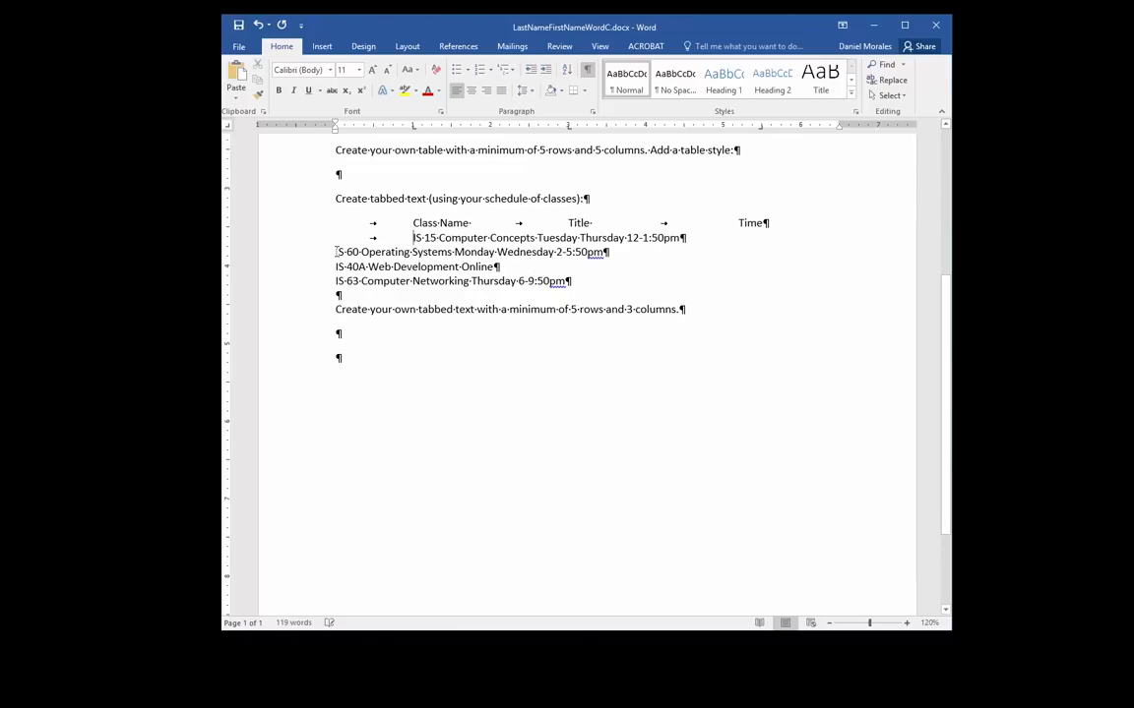
key("Tab")
key("Tab")
left_click(336, 265)
key("Tab")
key("Tab")
left_click(336, 280)
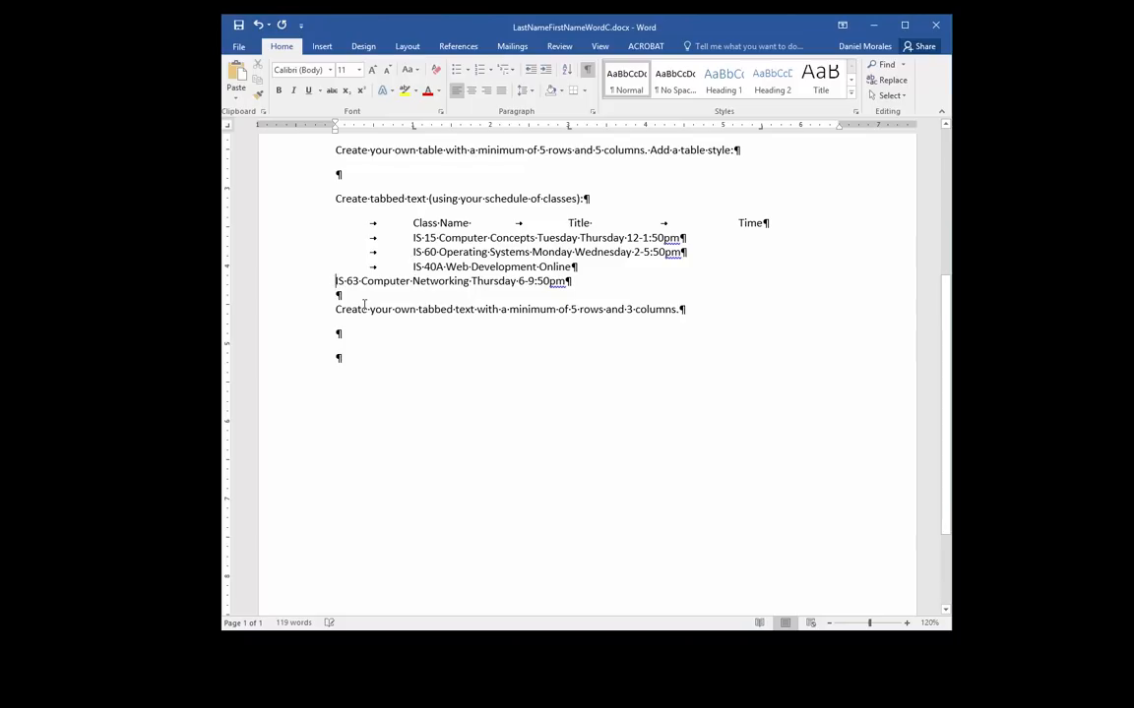
key("Tab")
key("Tab")
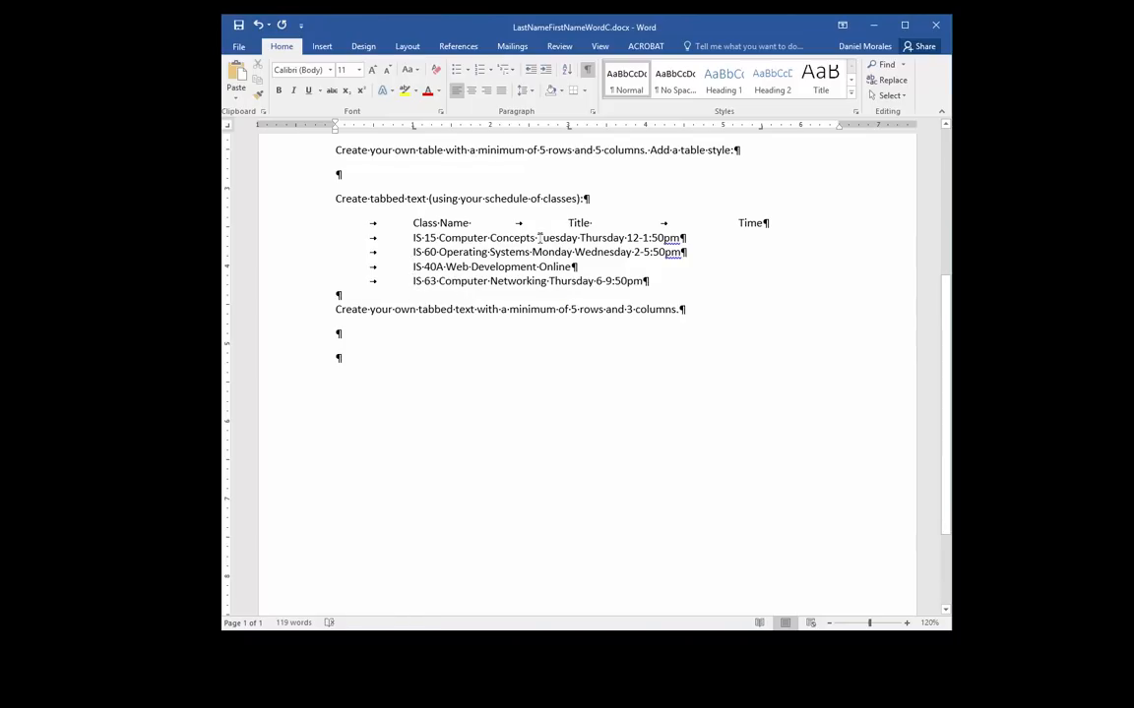
Move Computer Concepts, Operating Systems, Web Development and Computer Networking into the Title column
left_click(440, 237)
key("Tab")
left_click(439, 252)
key("Tab")
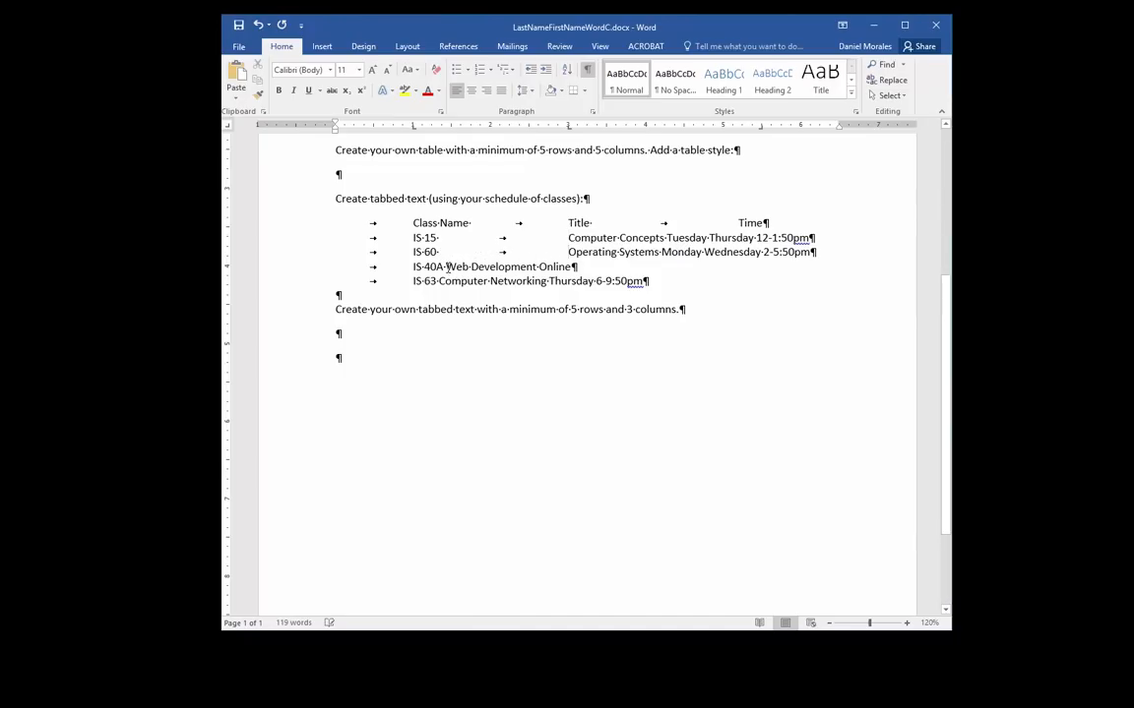
left_click(448, 267)
key("Tab")
left_click(439, 282)
key("Tab")
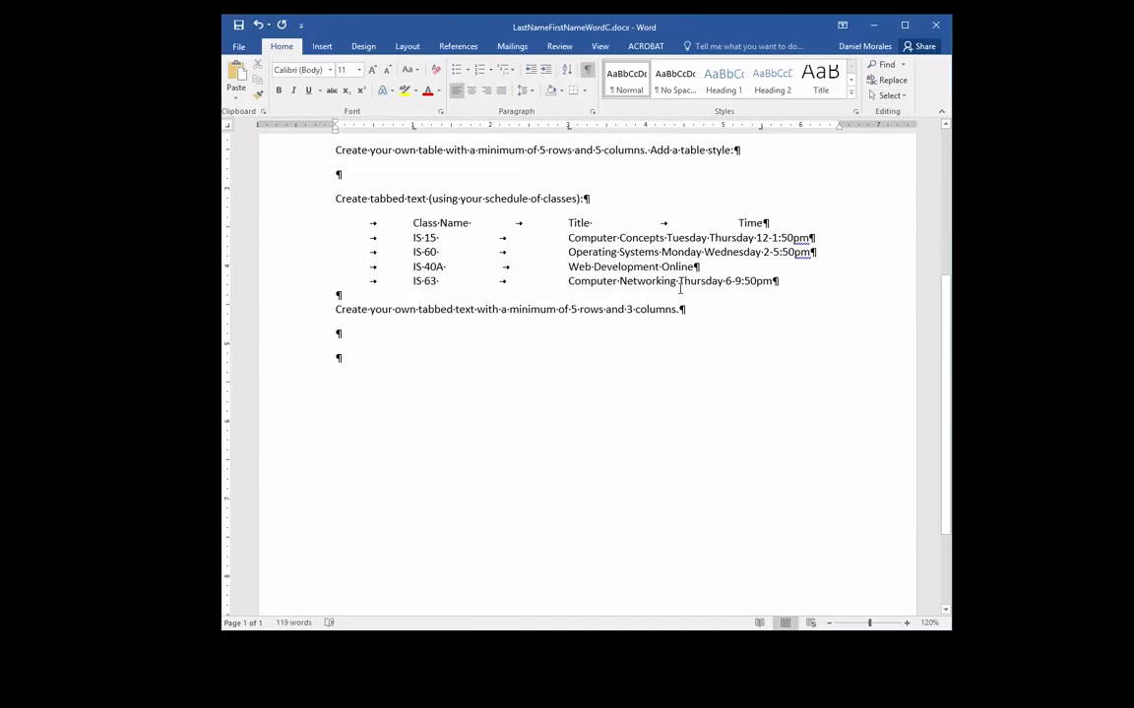
Push Online into the Time column on the IS-40A line, undoing one misplaced tab
left_click(679, 282)
left_click(694, 267)
key("Tab")
key("ctrl+z")
left_click(662, 267)
key("Tab")
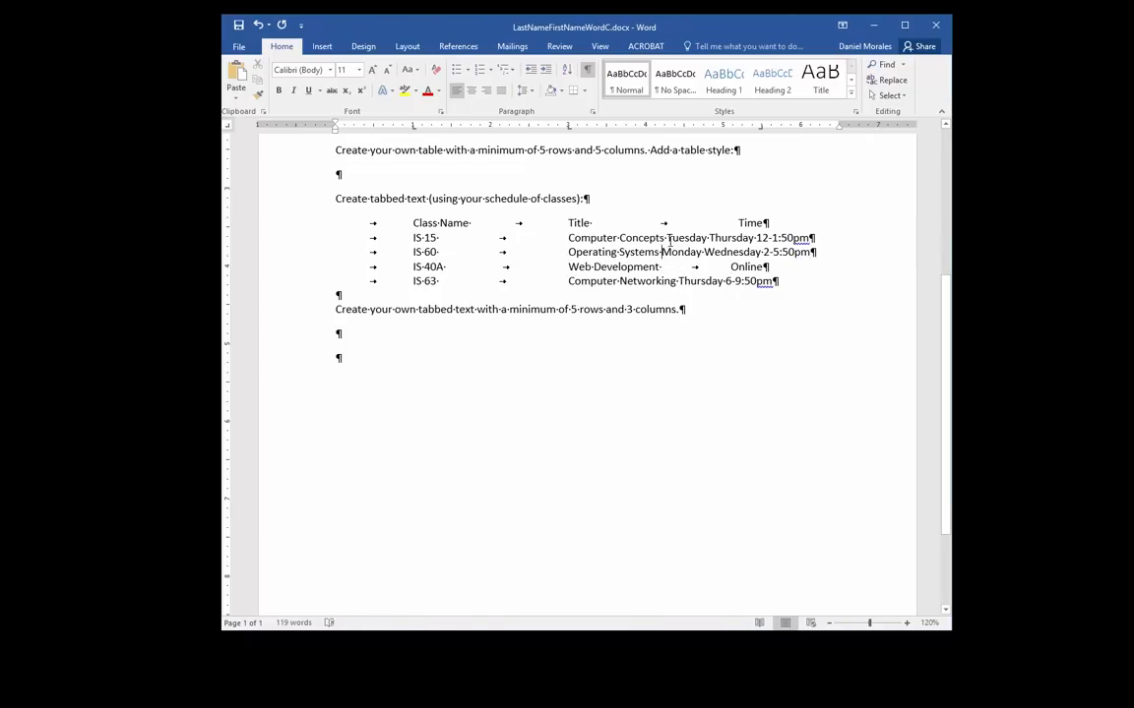
left_click(667, 236)
Shift the 3" Title tab stop left and the right-aligned time stop slightly right
left_click_drag(332, 222, 785, 279)
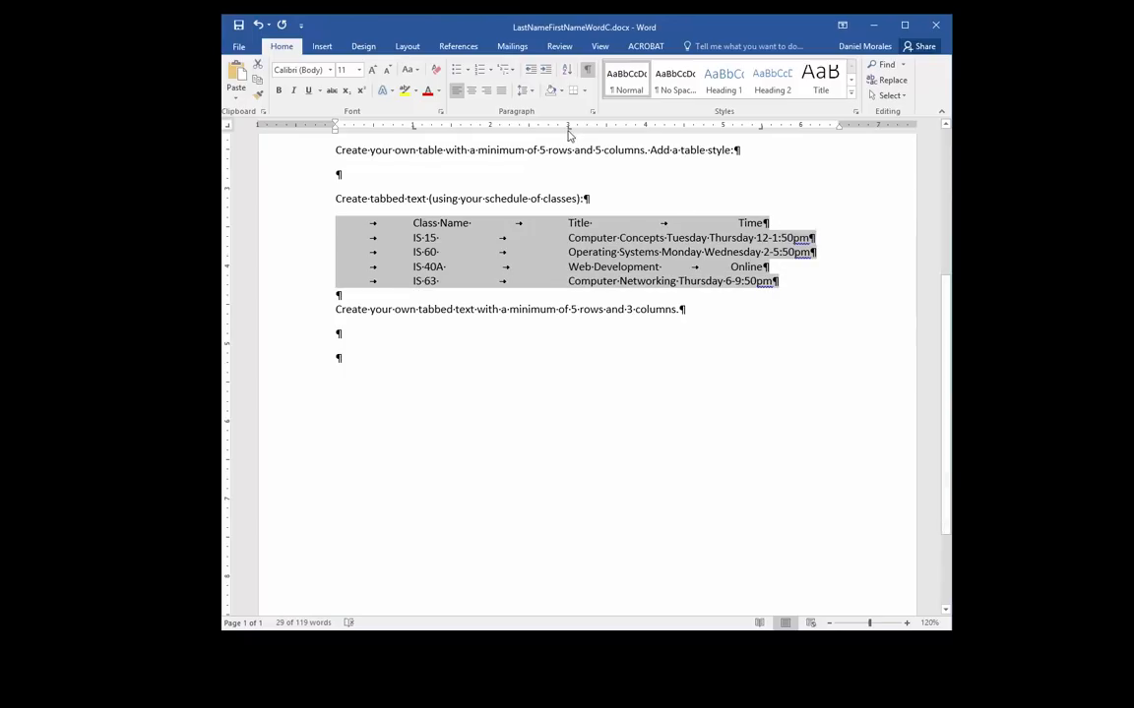
left_click_drag(568, 126, 490, 131)
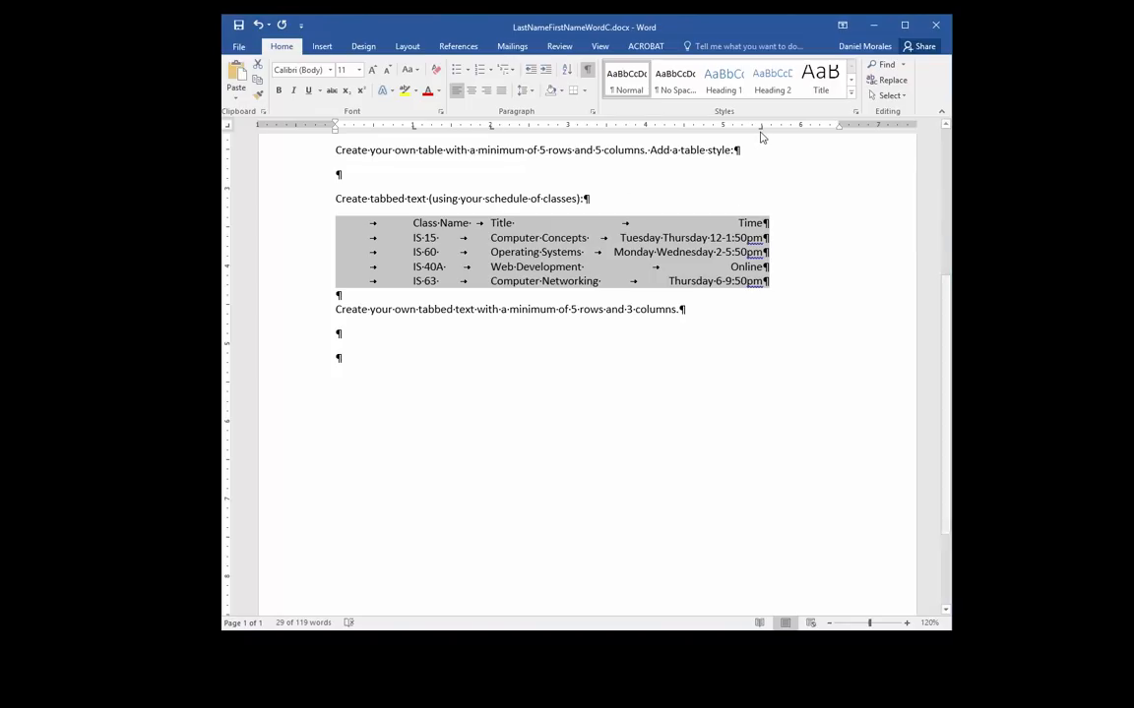
left_click_drag(760, 131, 776, 132)
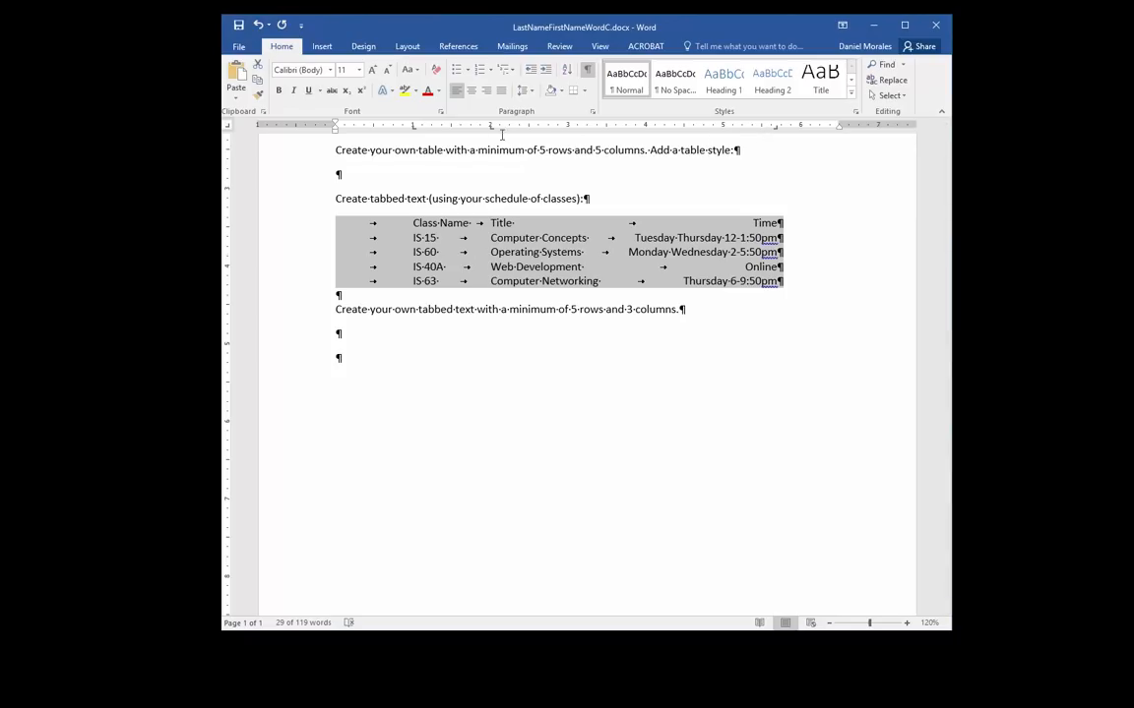
left_click(598, 272)
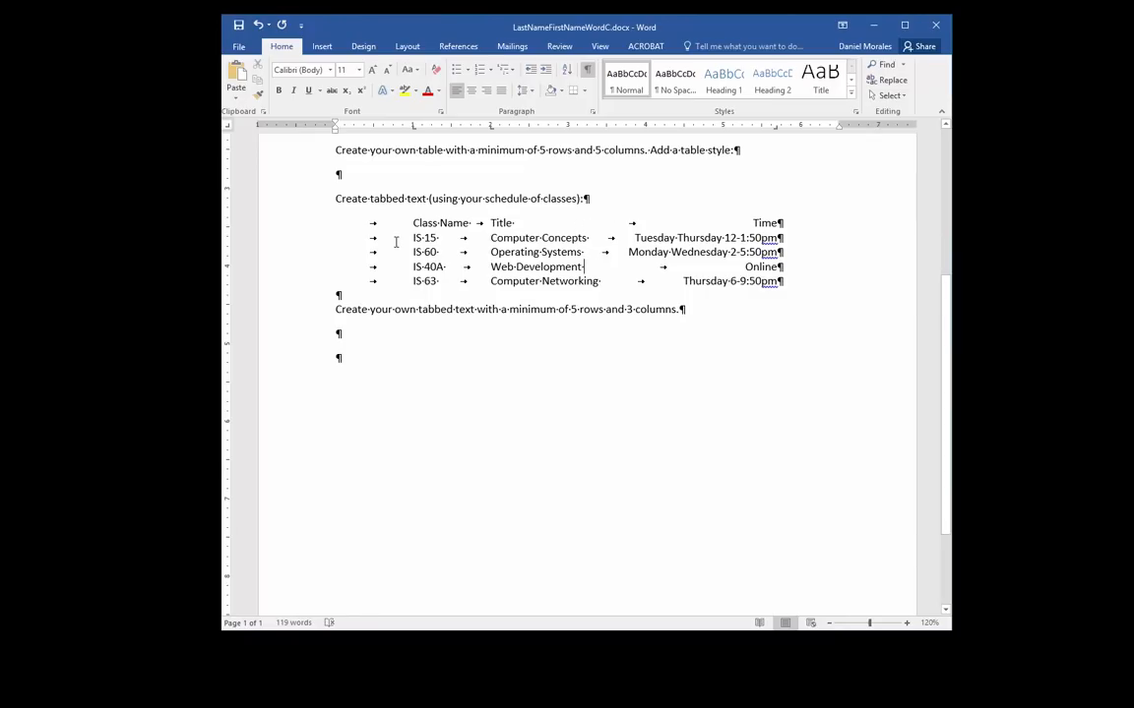
Give the four class rows a dotted leader on the 2" tab stop
left_click_drag(379, 237, 441, 237)
left_click_drag(371, 237, 789, 289)
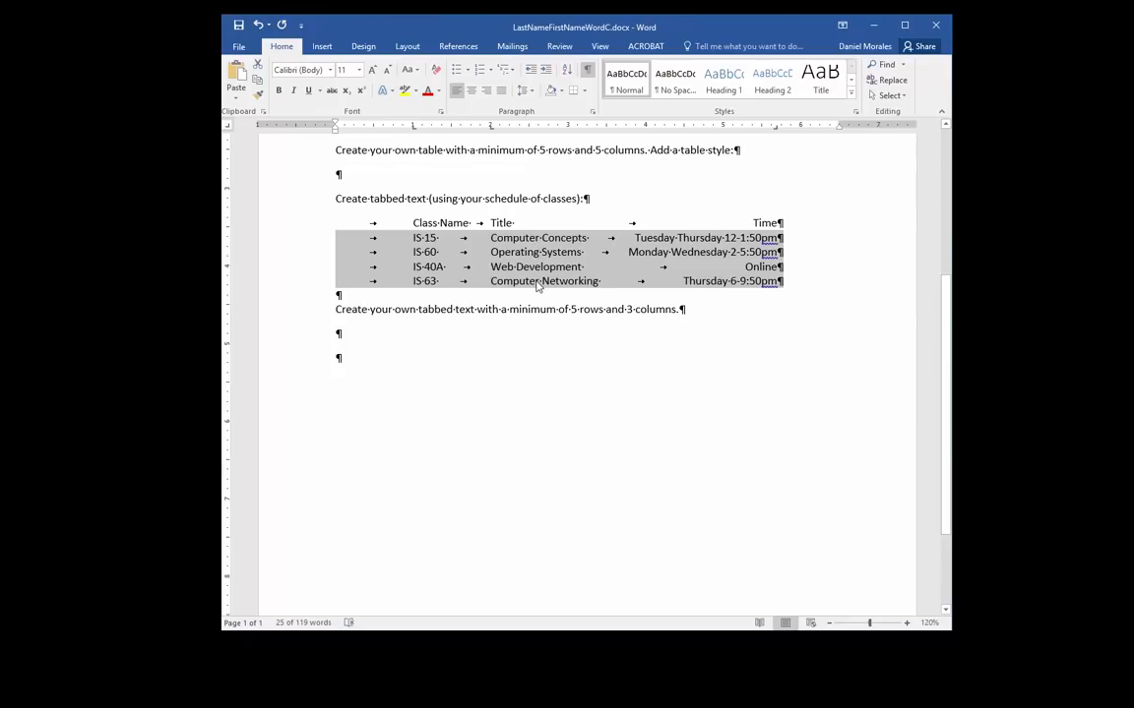
left_click(590, 111)
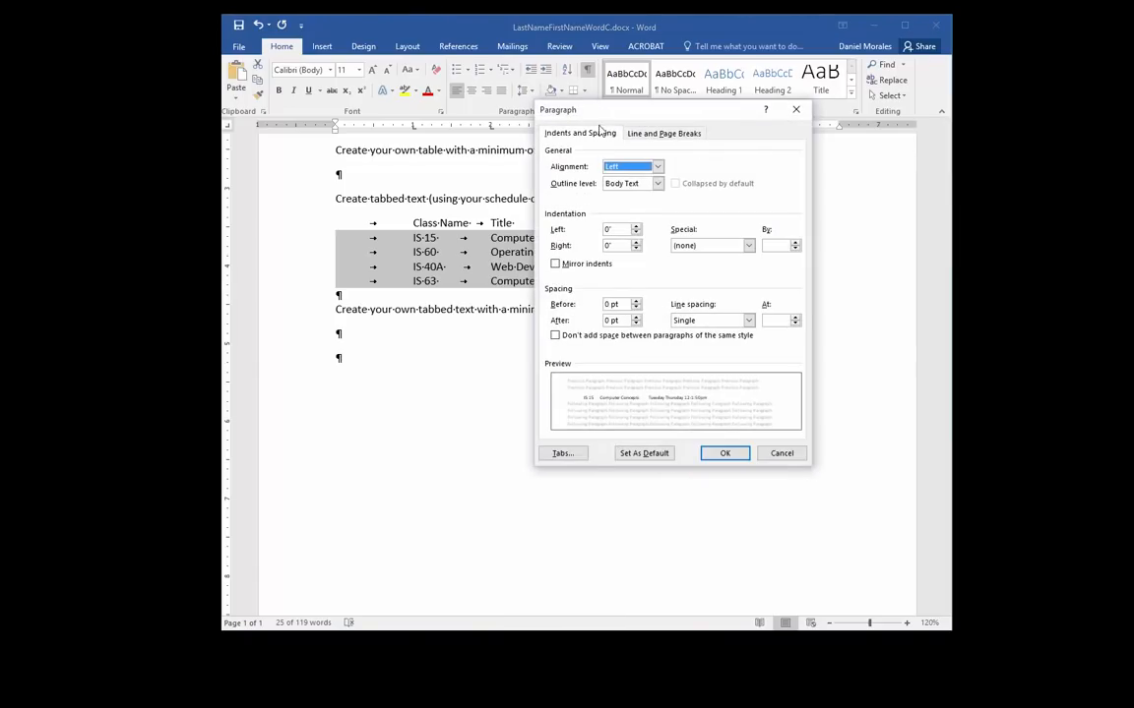
left_click(565, 454)
left_click_drag(697, 205, 559, 329)
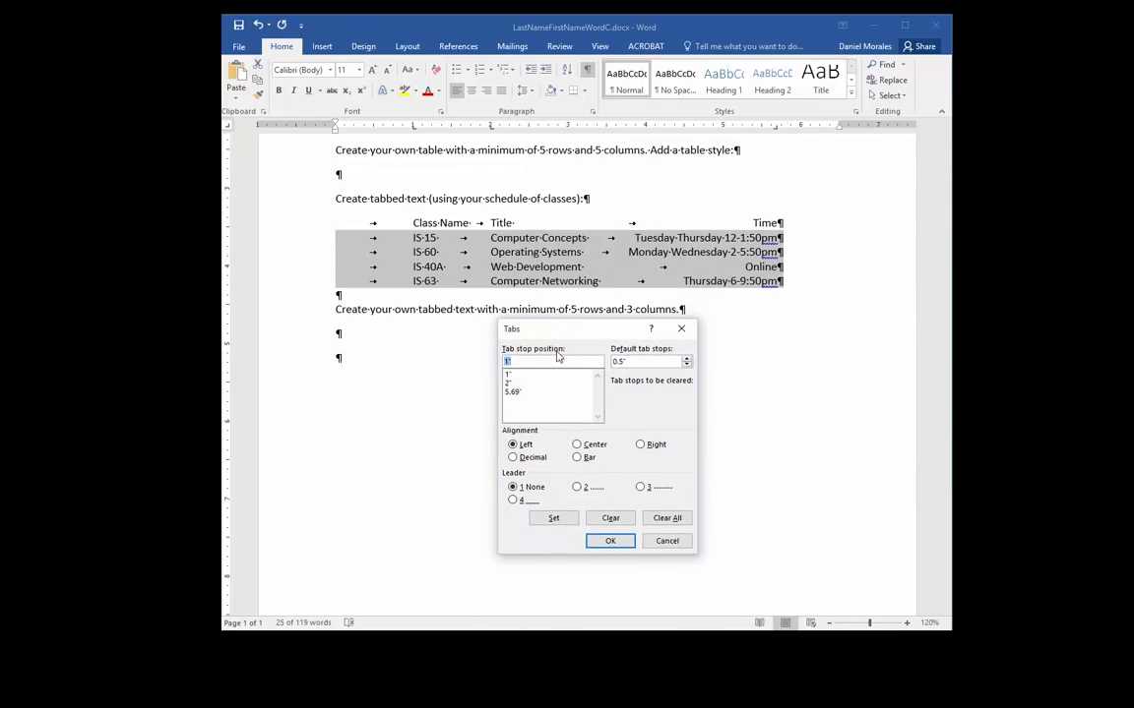
left_click(508, 384)
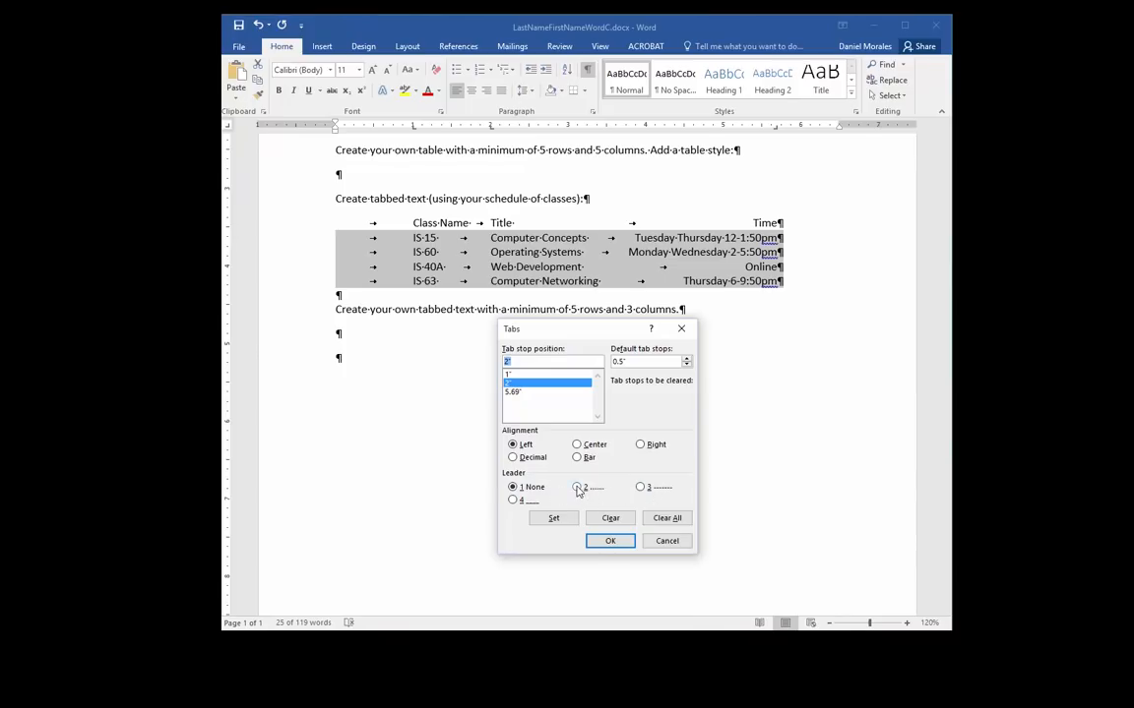
left_click(578, 488)
left_click(554, 520)
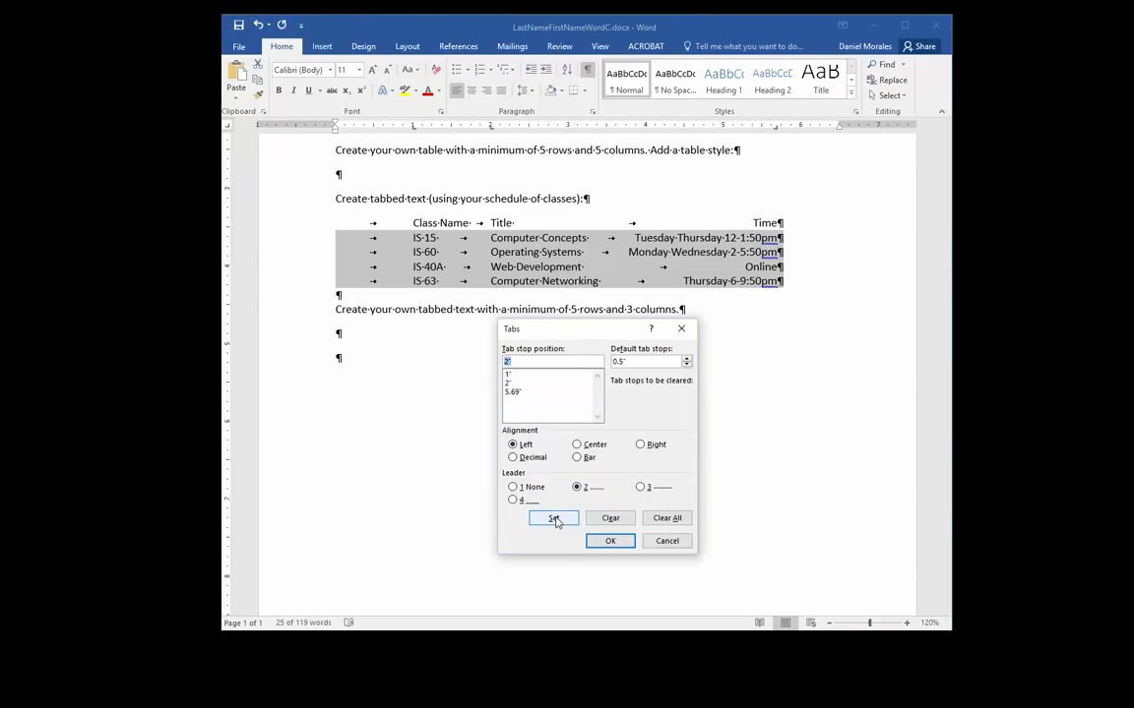
Add a dotted leader to the 5.69" tab stop and hide the formatting marks
left_click(513, 391)
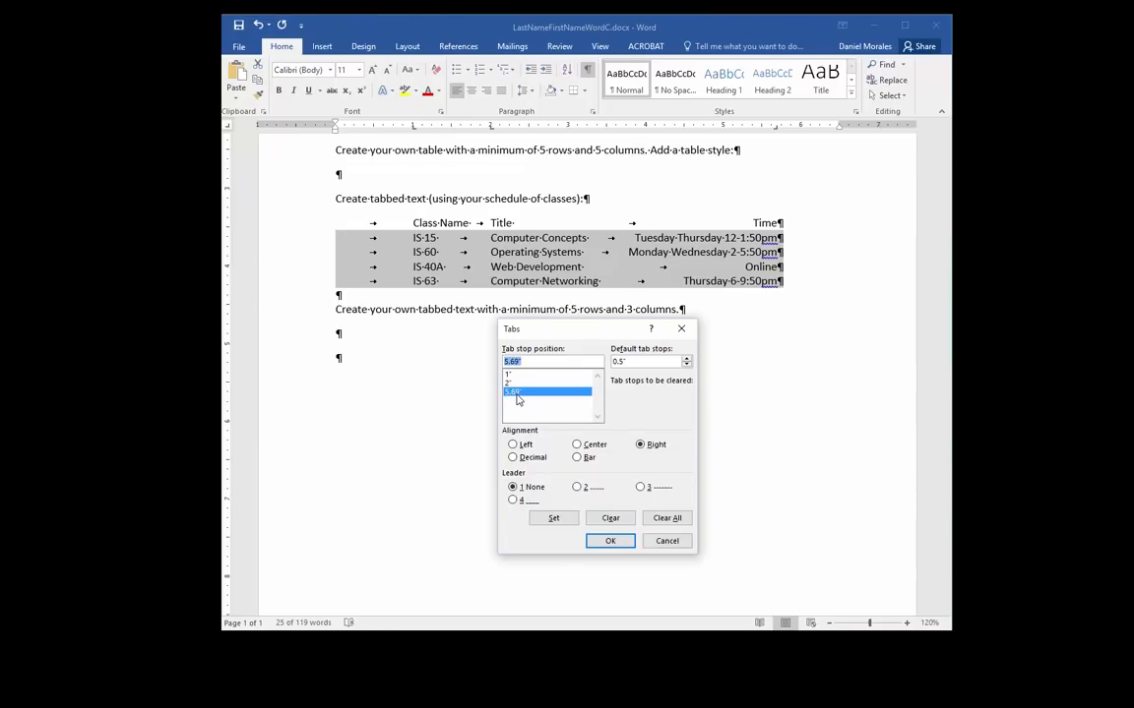
left_click(578, 489)
left_click(552, 519)
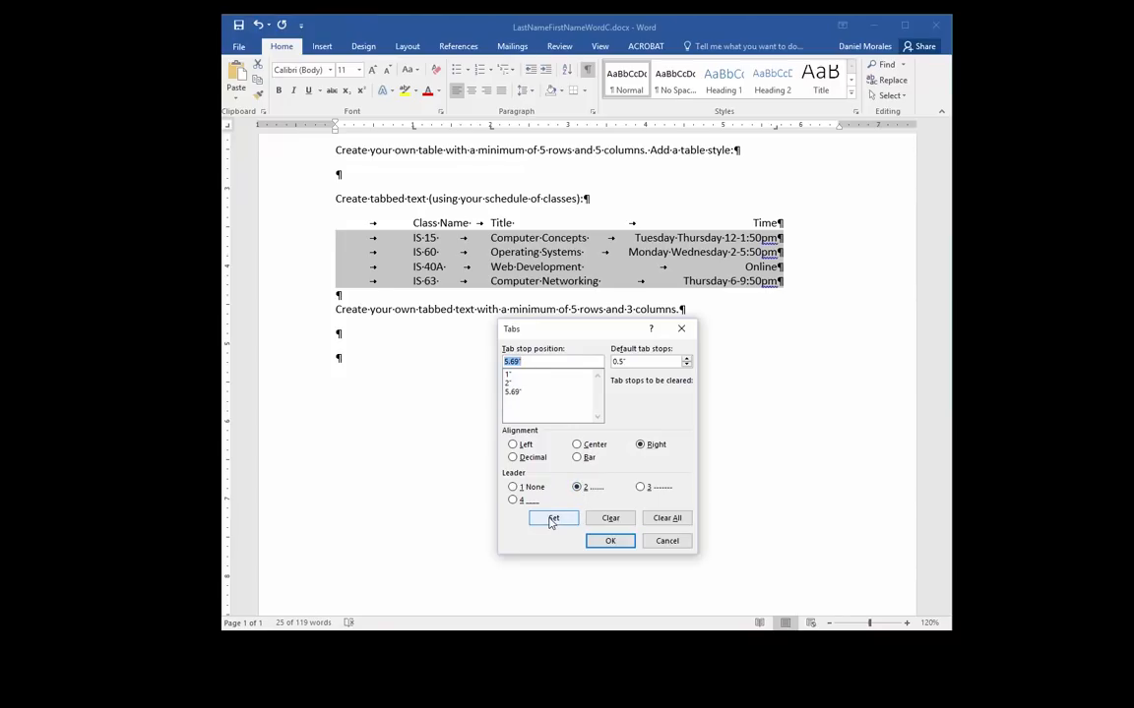
left_click(607, 542)
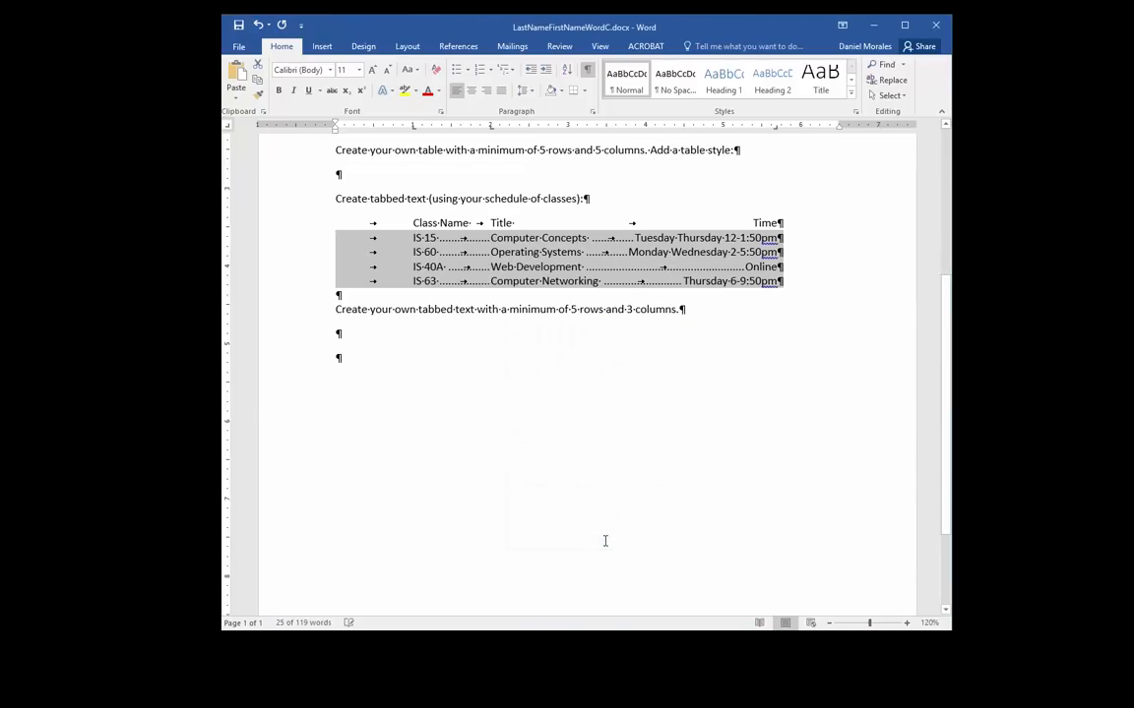
left_click(587, 71)
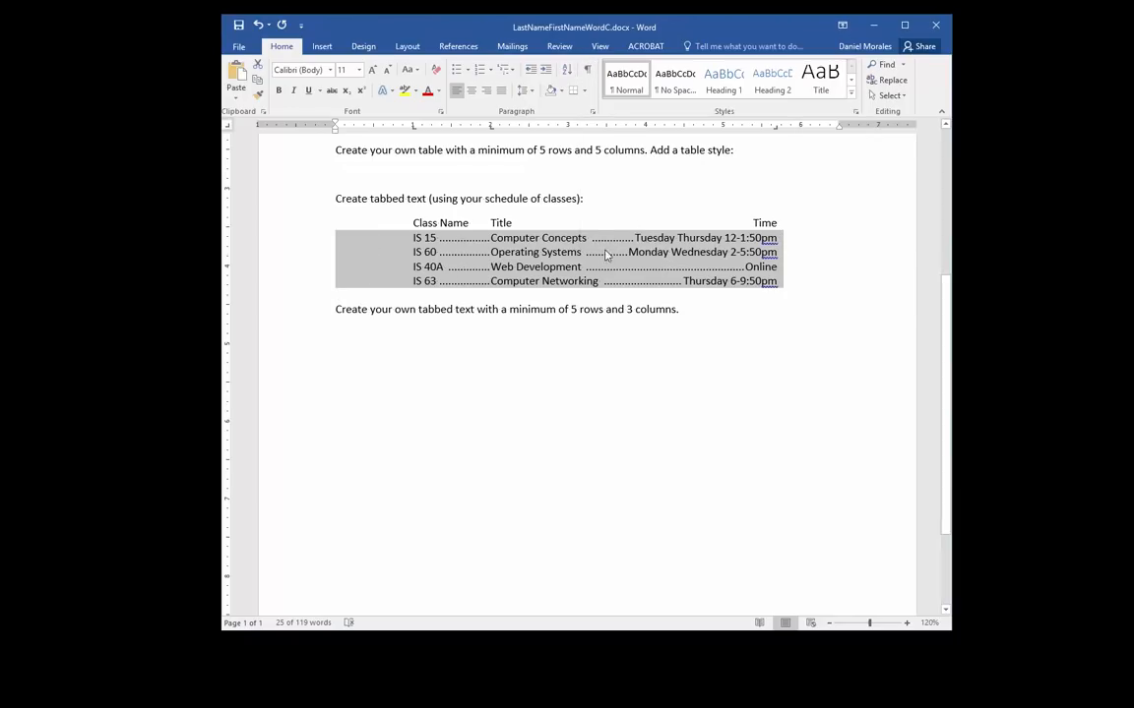
left_click(471, 272)
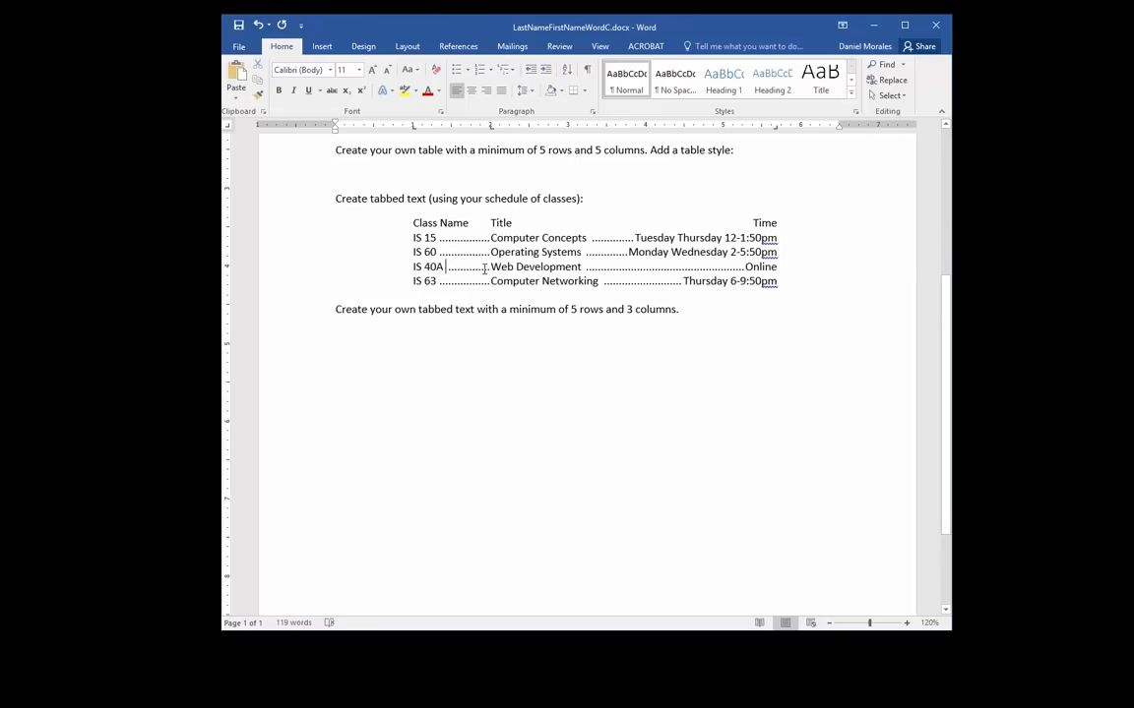